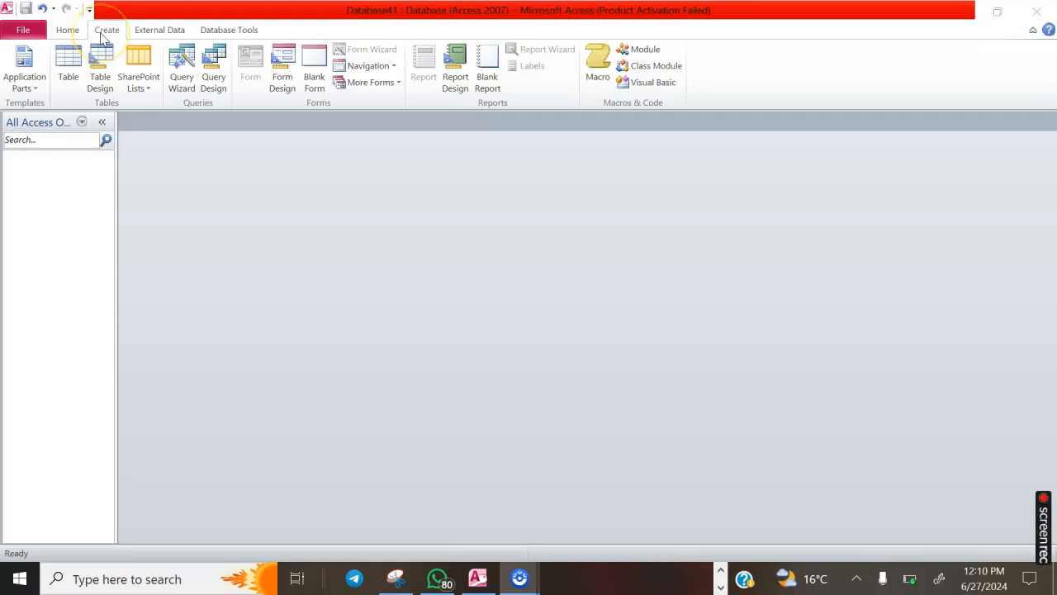
Create a blank table and save it under the name StudentList
{"action": "left_click", "coordinate": [68, 75]}
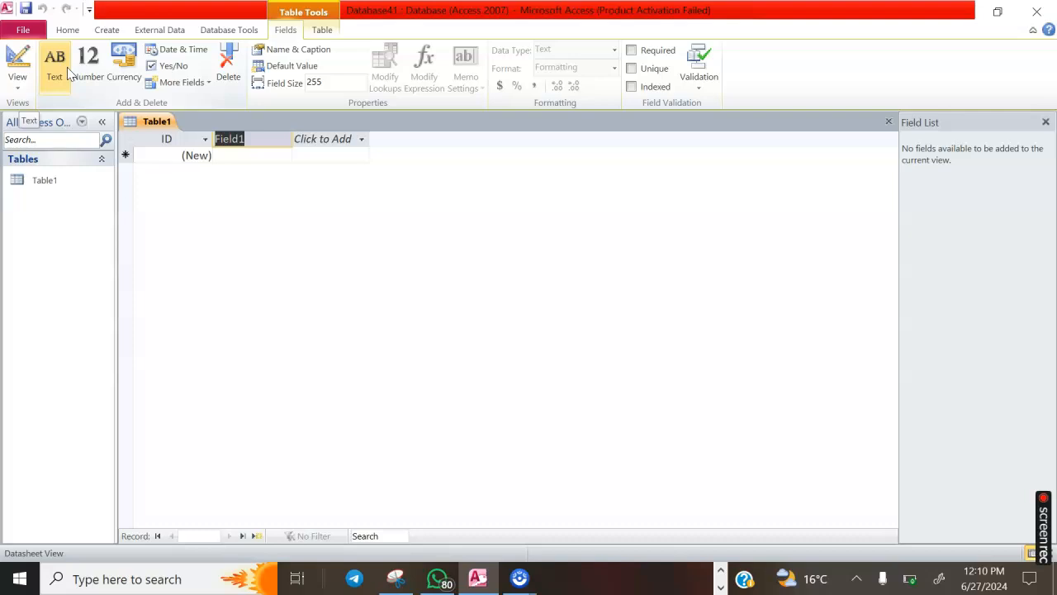
{"action": "right_click", "coordinate": [164, 128]}
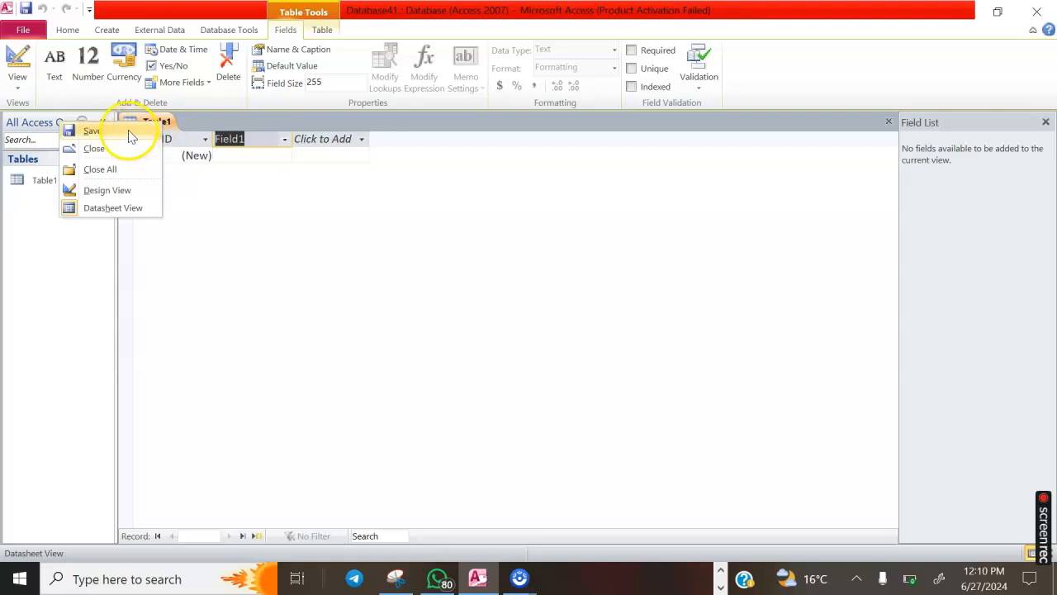
{"action": "left_click", "coordinate": [128, 131]}
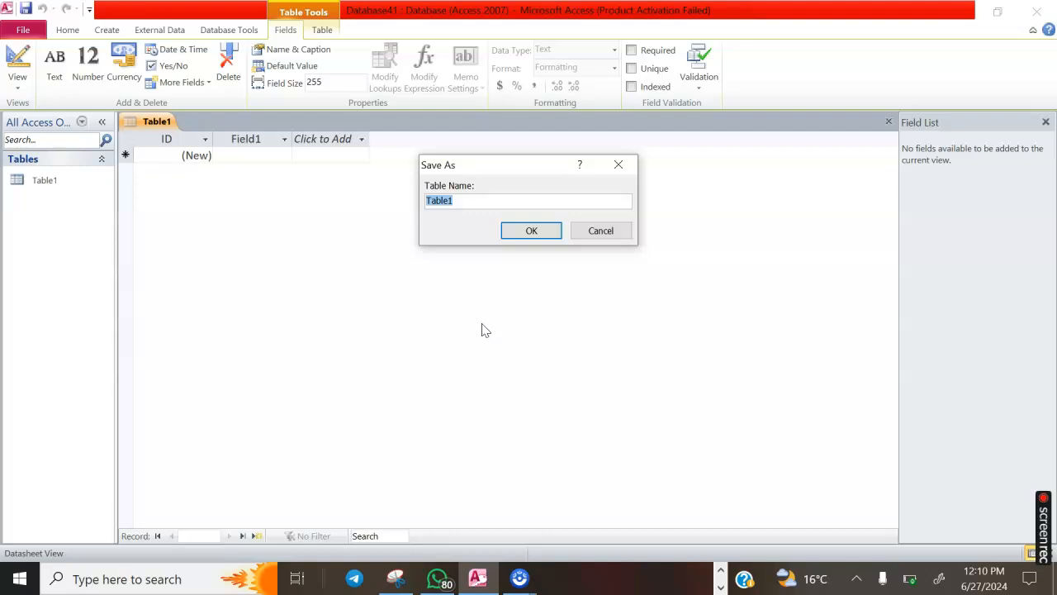
{"action": "type", "text": "StudentList"}
{"action": "left_click", "coordinate": [534, 230]}
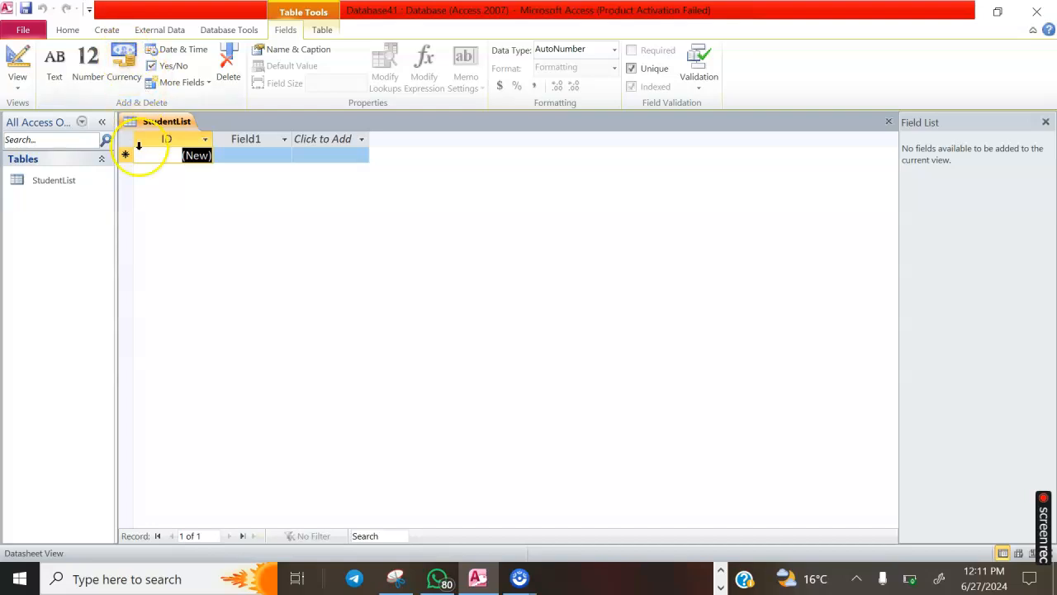
Switch the StudentList table to Design View
{"action": "left_click", "coordinate": [17, 83]}
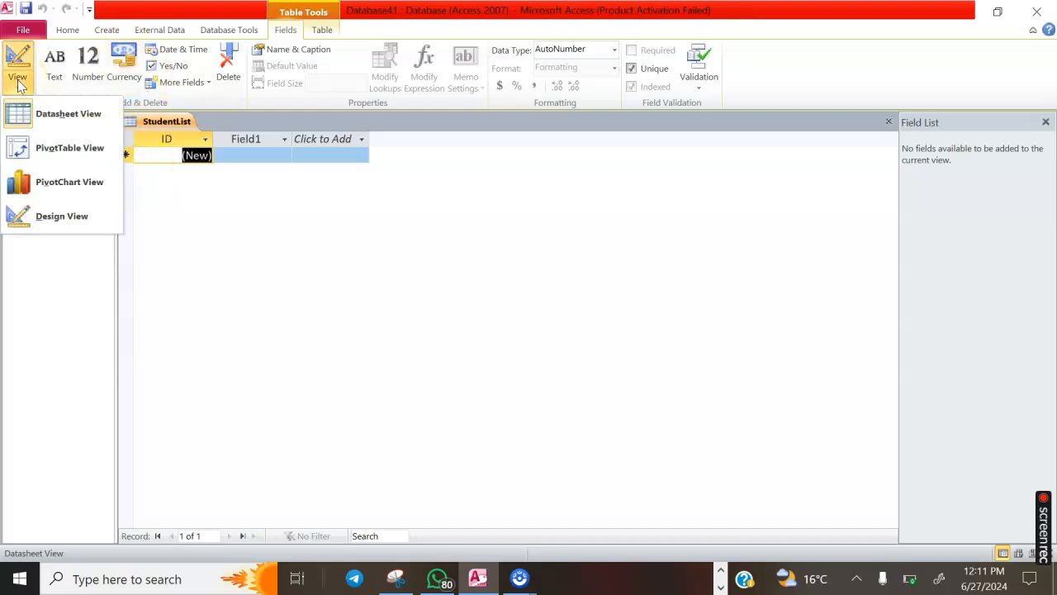
{"action": "left_click", "coordinate": [45, 223]}
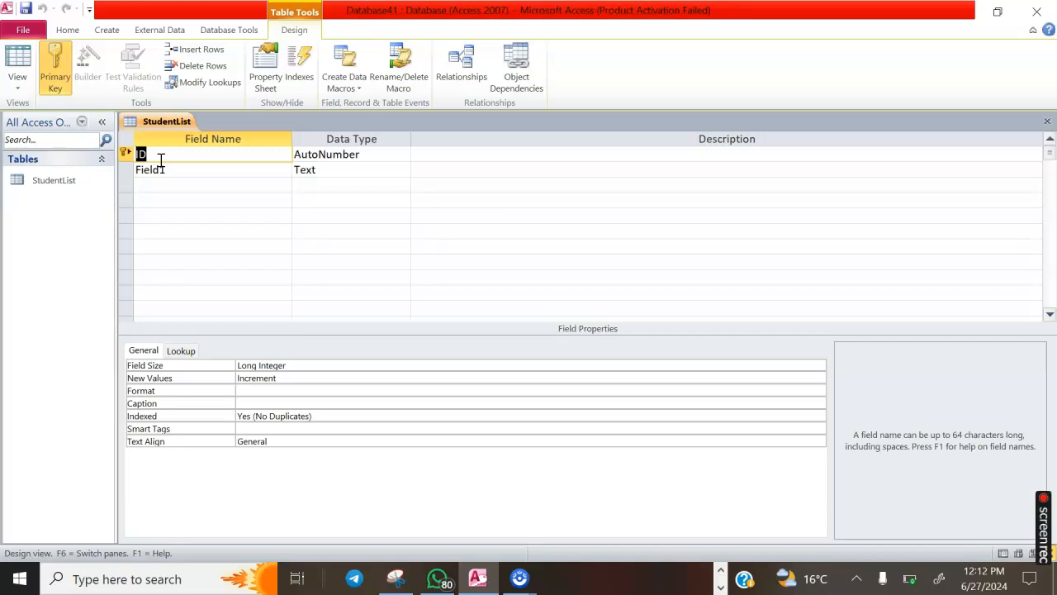
Rename the ID field to AdmissionNo, fixing the typo and removing the rejected trailing period
{"action": "type", "text": "AdnmissionNo."}
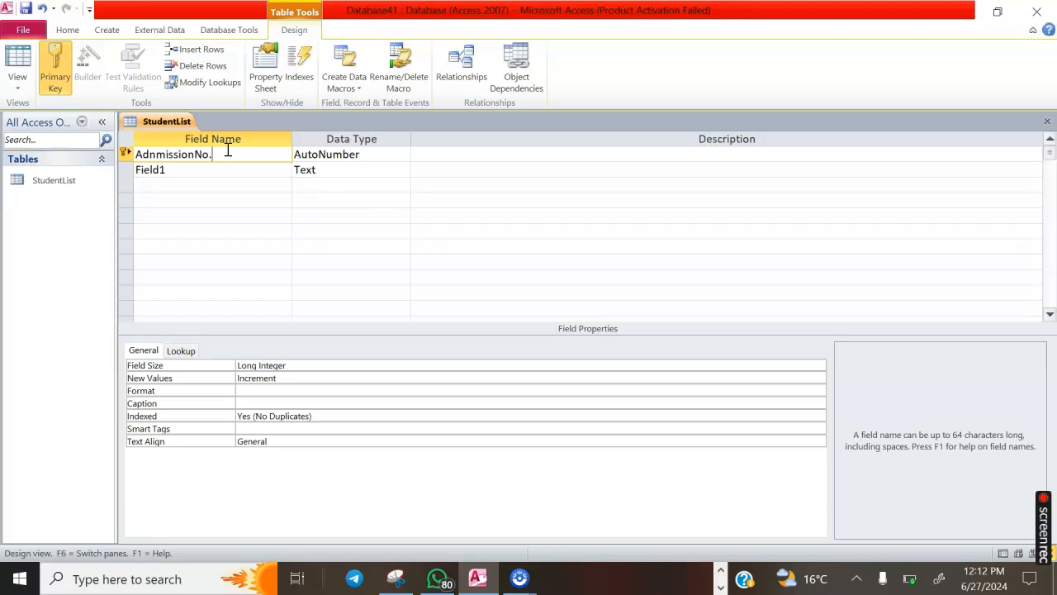
{"action": "left_click", "coordinate": [156, 155]}
{"action": "key", "text": "BackSpace"}
{"action": "key", "text": "BackSpace"}
{"action": "type", "text": "d"}
{"action": "left_click", "coordinate": [171, 170]}
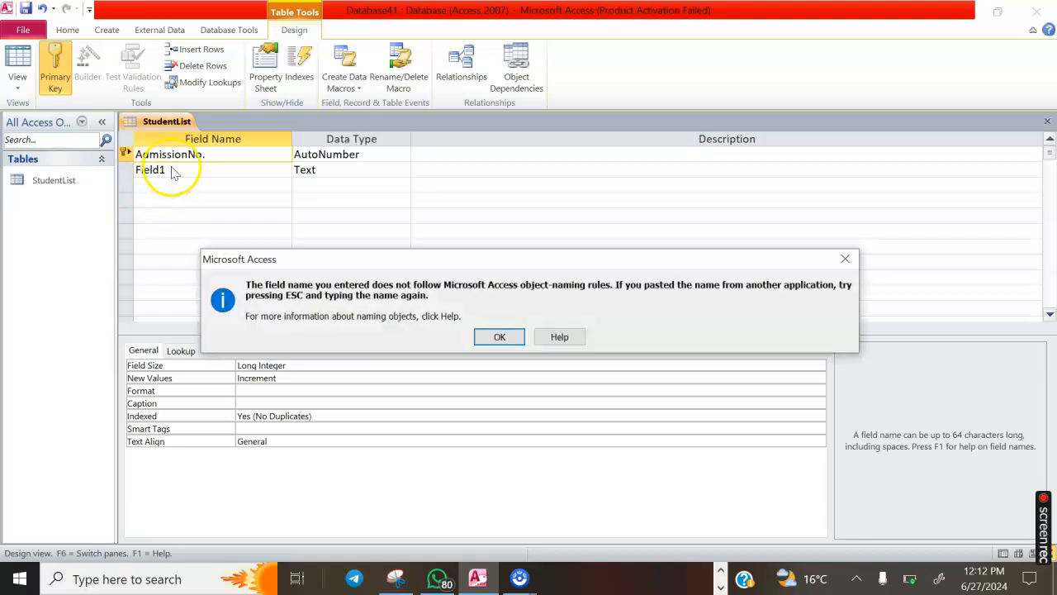
{"action": "left_click", "coordinate": [500, 337]}
{"action": "left_click", "coordinate": [361, 158]}
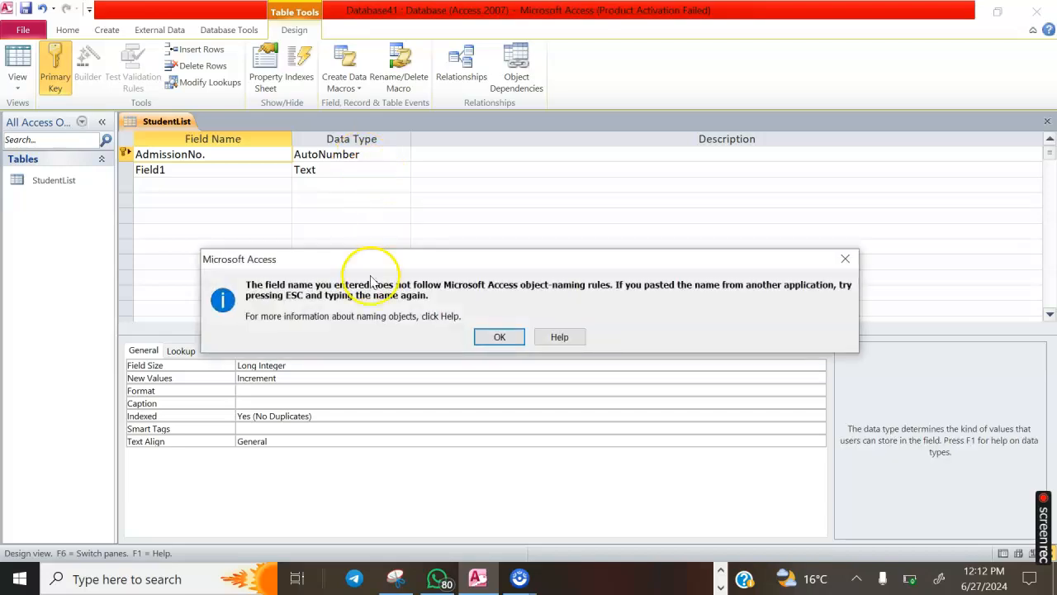
{"action": "left_click", "coordinate": [499, 337]}
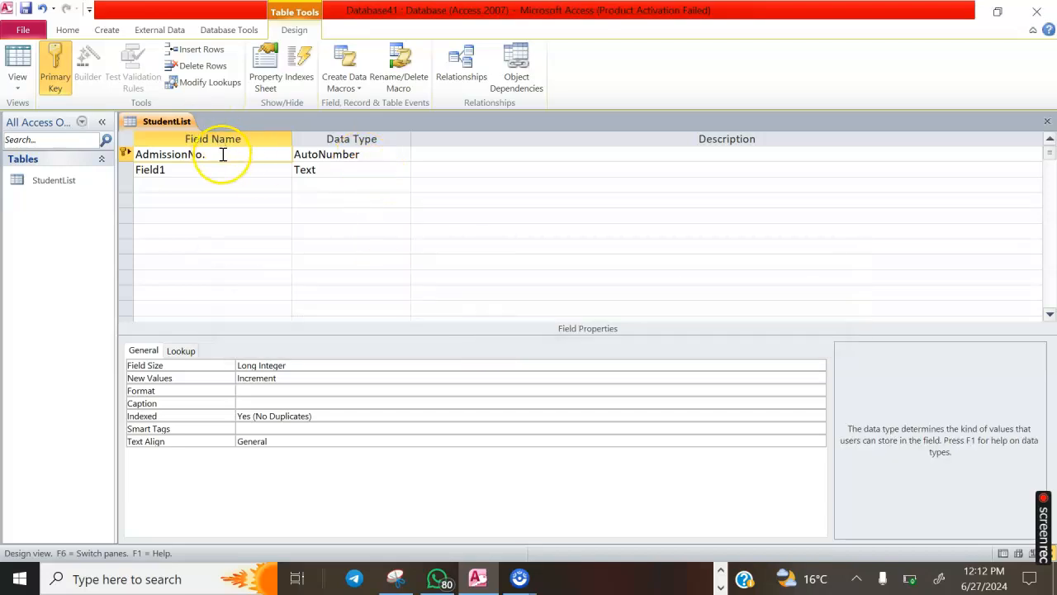
{"action": "left_click", "coordinate": [222, 155]}
{"action": "key", "text": "BackSpace"}
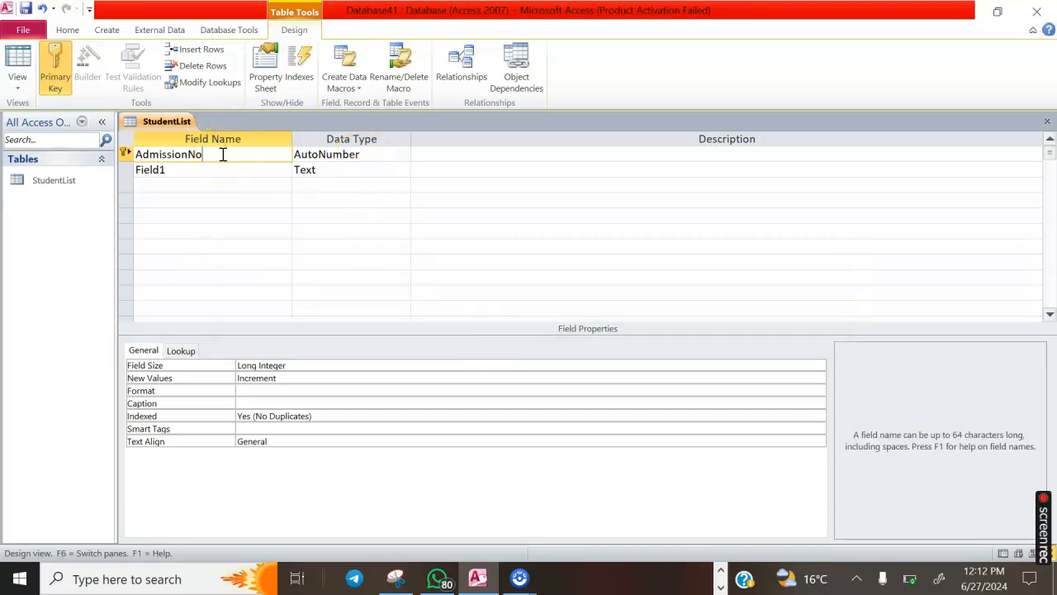
{"action": "left_click", "coordinate": [378, 155]}
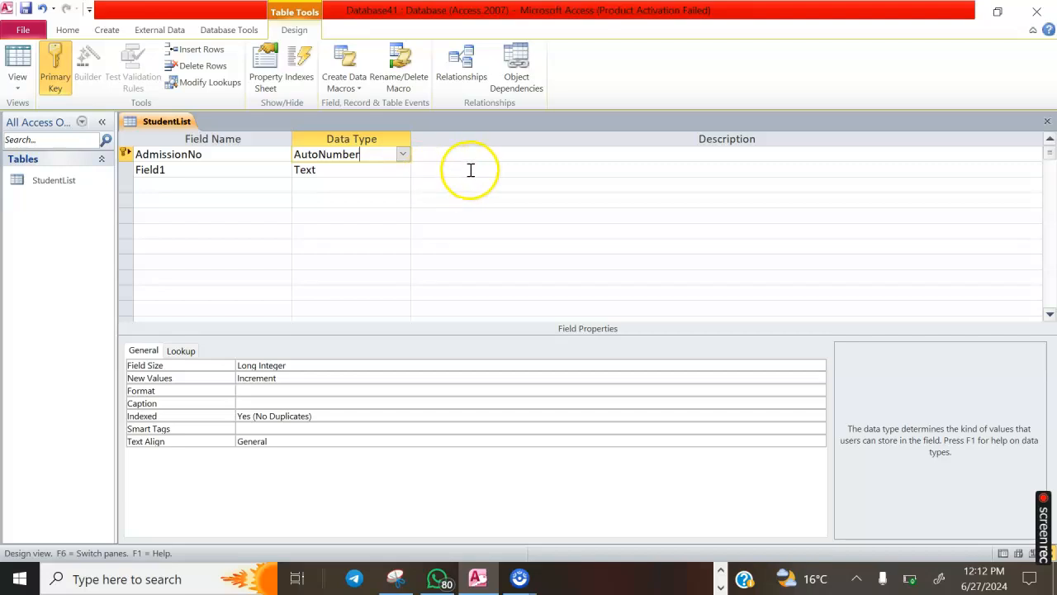
Change AdmissionNo's data type from AutoNumber to Number, cancelling the Memo primary-key warning
{"action": "left_click", "coordinate": [403, 154]}
{"action": "left_click", "coordinate": [339, 171]}
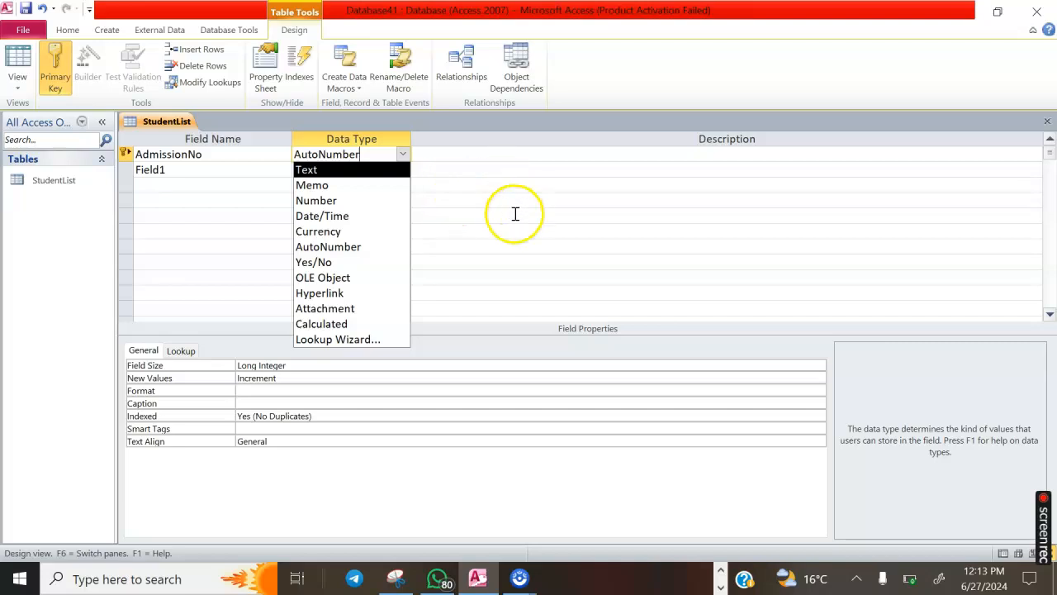
{"action": "left_click", "coordinate": [355, 189]}
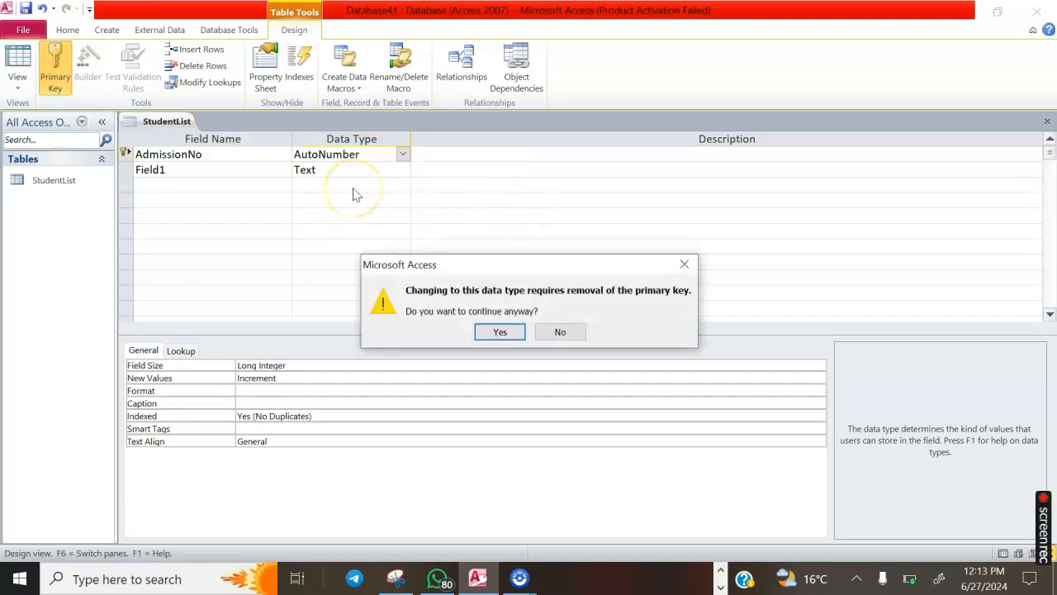
{"action": "left_click", "coordinate": [685, 263]}
{"action": "left_click", "coordinate": [402, 154]}
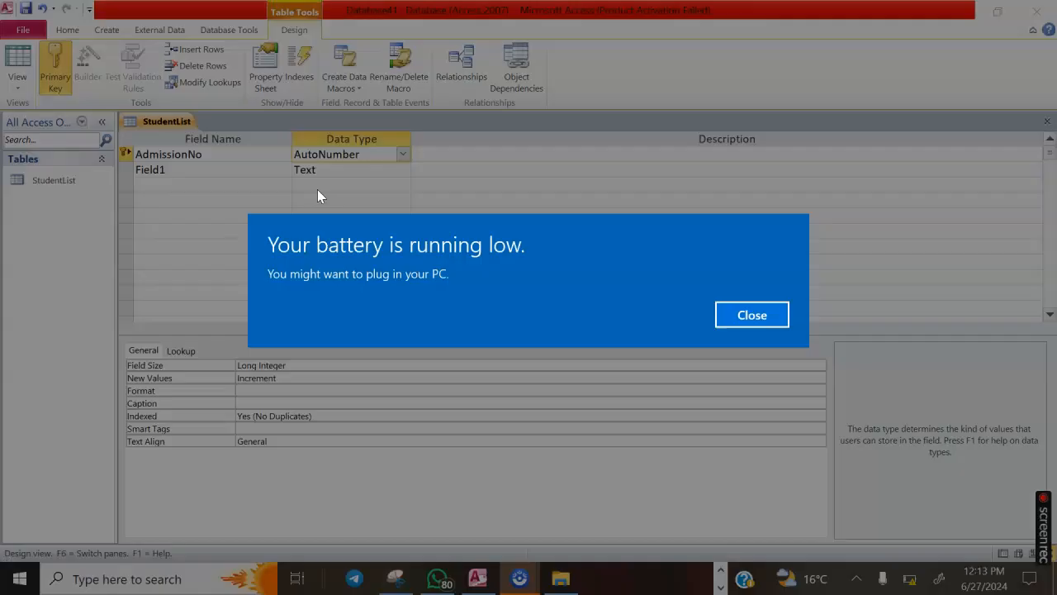
{"action": "left_click", "coordinate": [748, 300]}
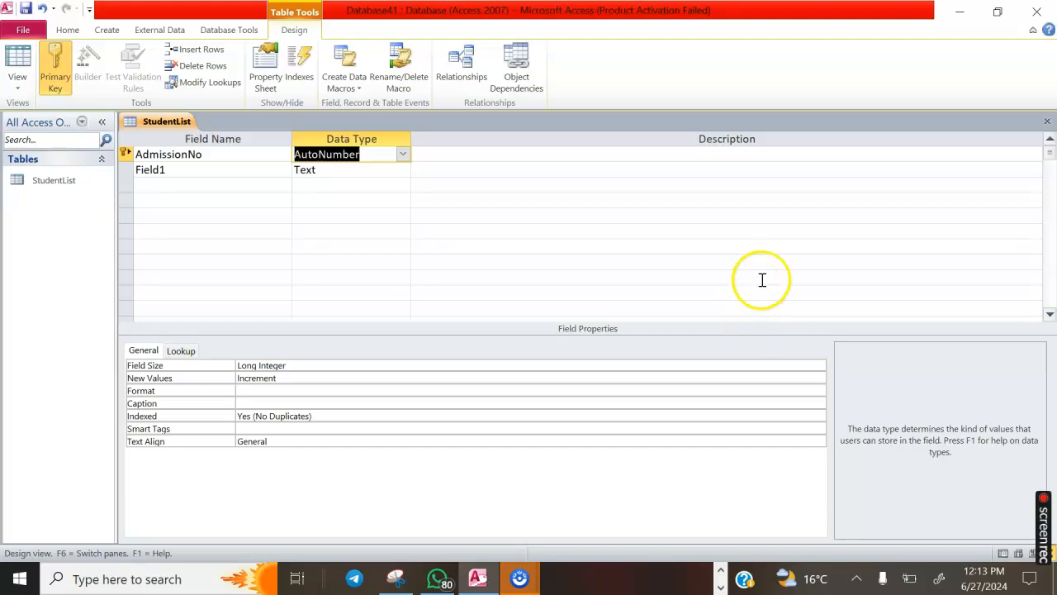
{"action": "left_click", "coordinate": [403, 155]}
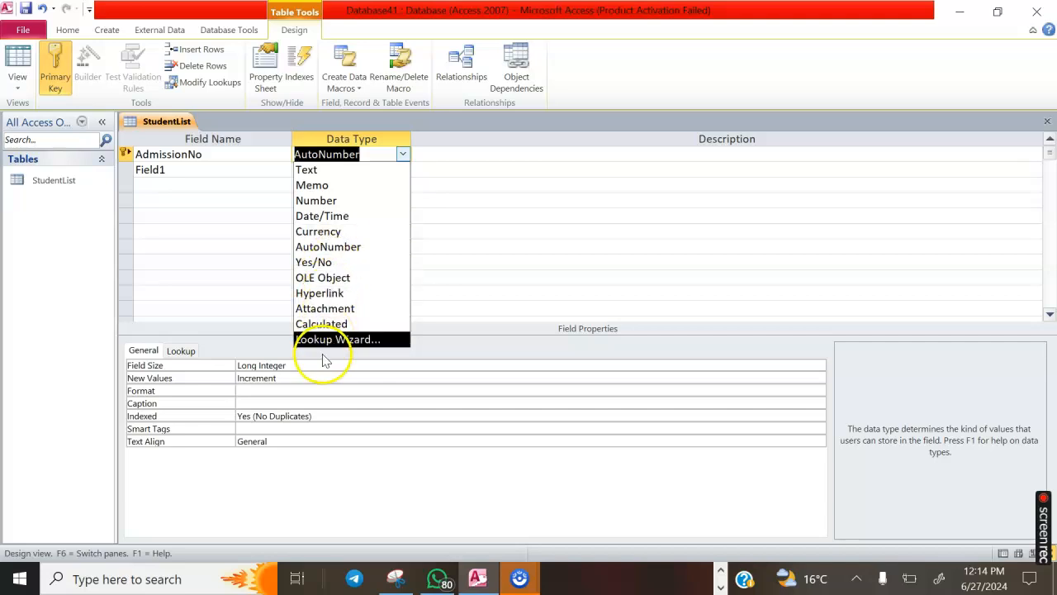
{"action": "left_click", "coordinate": [224, 158]}
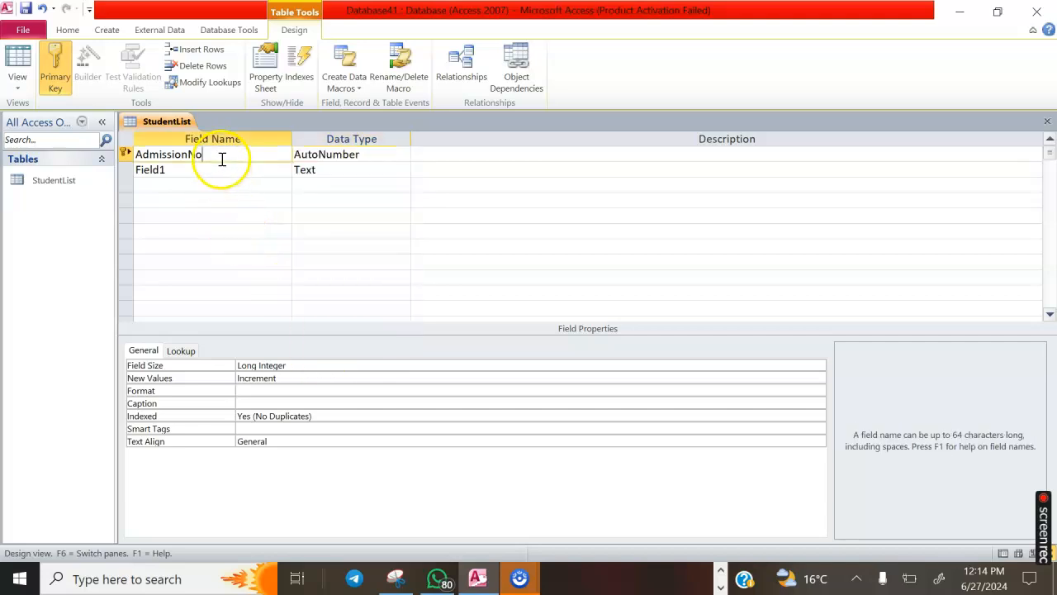
{"action": "left_click", "coordinate": [325, 155]}
{"action": "left_click", "coordinate": [402, 154]}
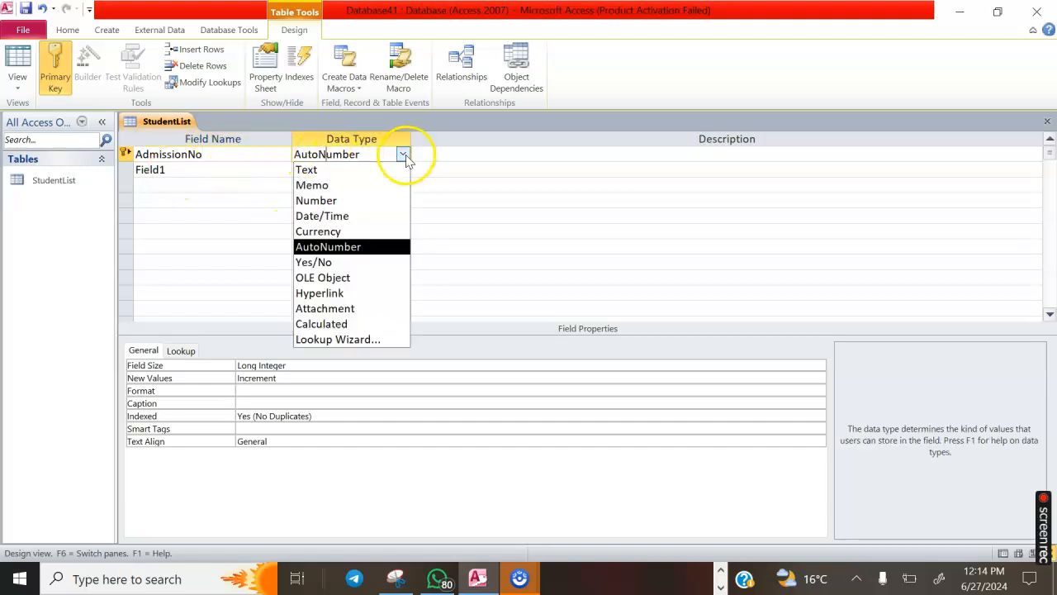
{"action": "left_click", "coordinate": [318, 200]}
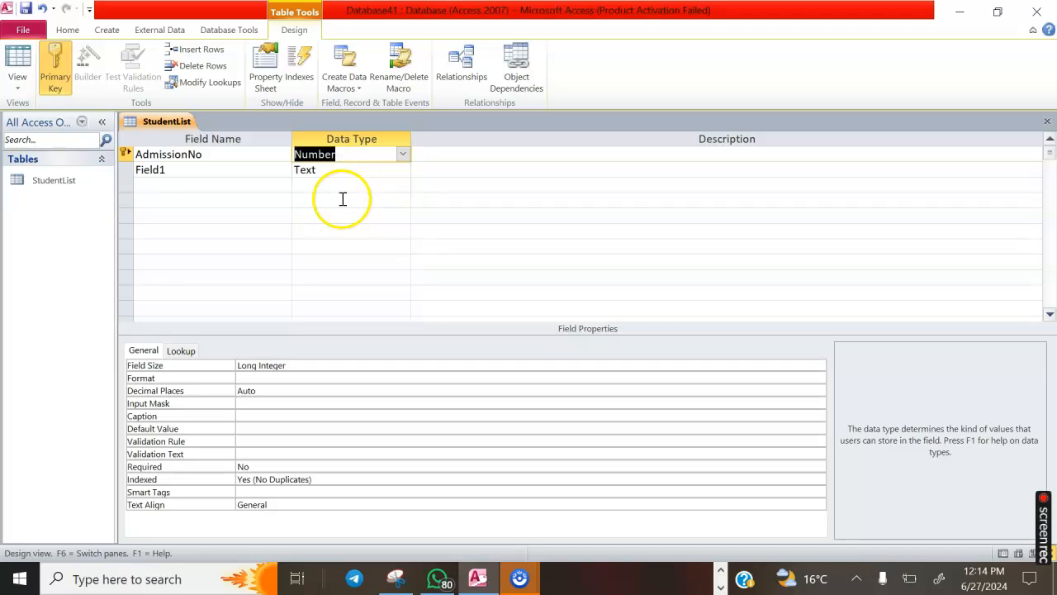
{"action": "left_click", "coordinate": [206, 169]}
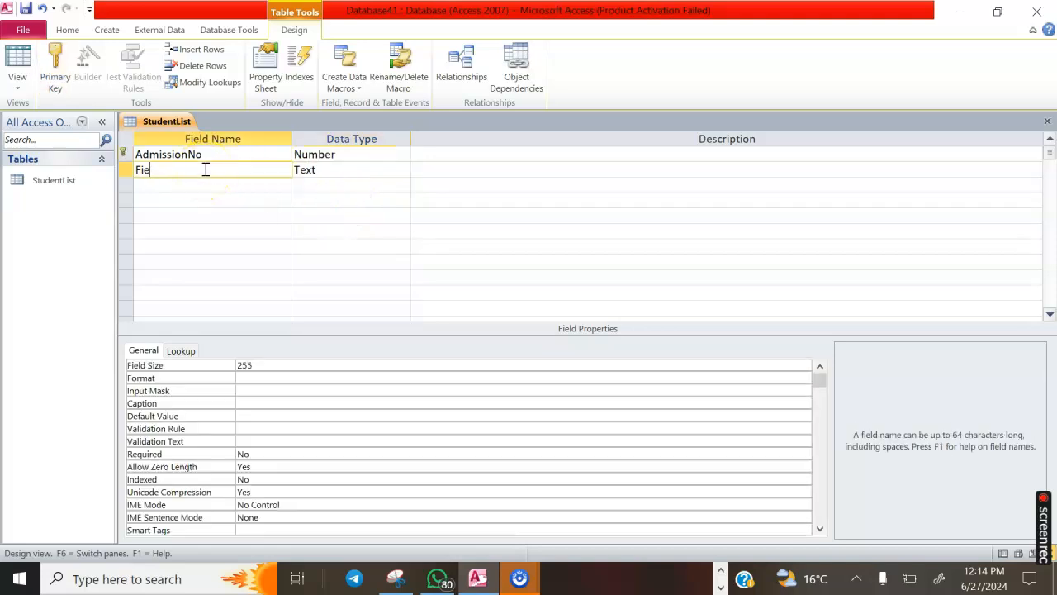
Rename Field1 to FirstName as a Text field, accepting the reserved-word warning
{"action": "type", "text": "FNam"}
{"action": "key", "text": "BackSpace"}
{"action": "key", "text": "BackSpace"}
{"action": "key", "text": "BackSpace"}
{"action": "type", "text": "Nam"}
{"action": "left_click", "coordinate": [307, 173]}
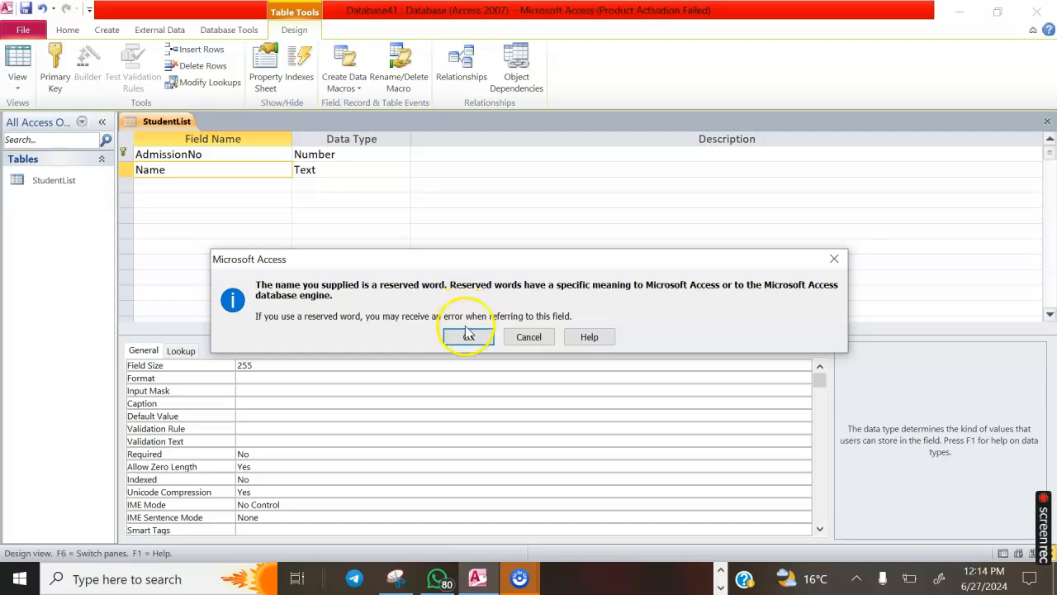
{"action": "left_click", "coordinate": [468, 336]}
{"action": "left_click", "coordinate": [349, 171]}
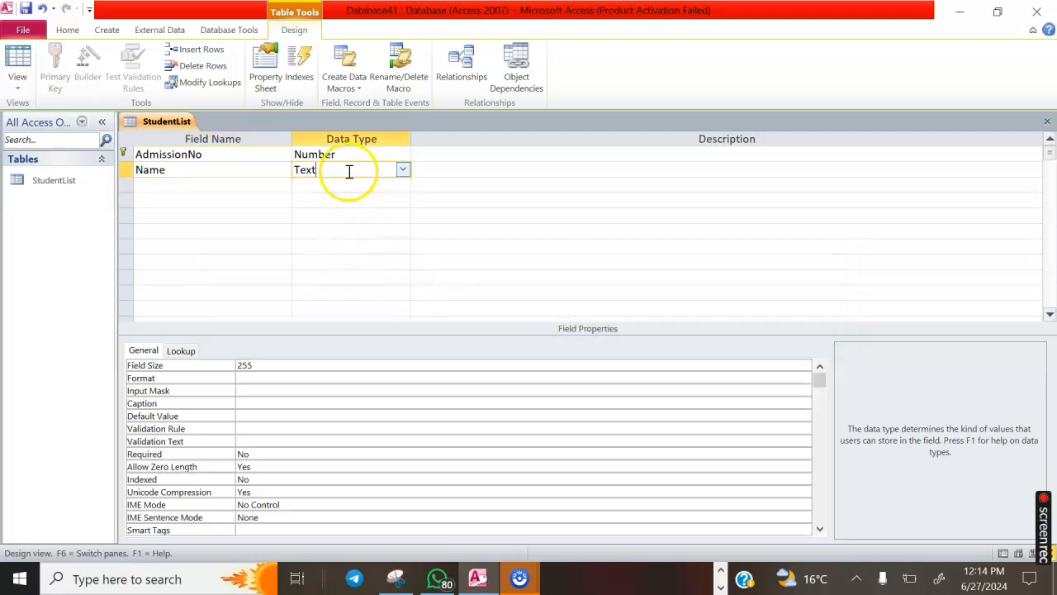
{"action": "left_click", "coordinate": [403, 169]}
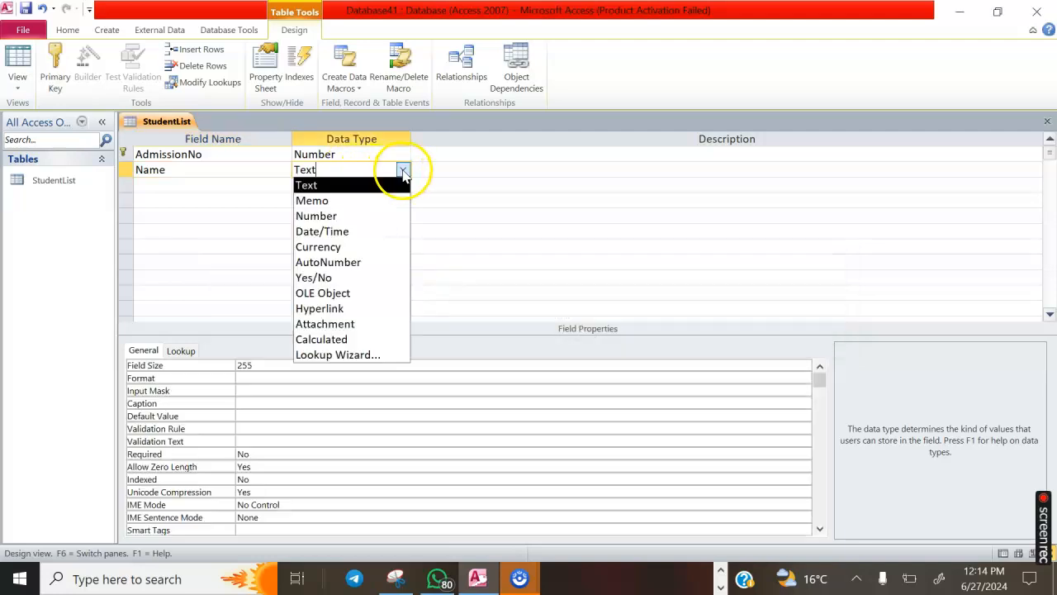
{"action": "left_click", "coordinate": [361, 187]}
{"action": "left_click", "coordinate": [187, 181]}
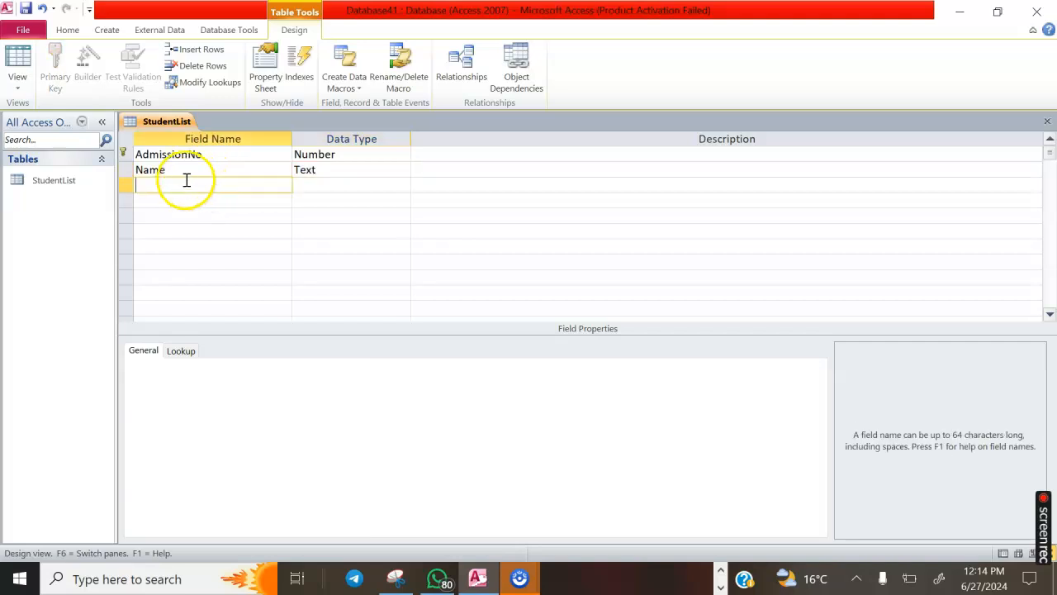
{"action": "left_click", "coordinate": [171, 171]}
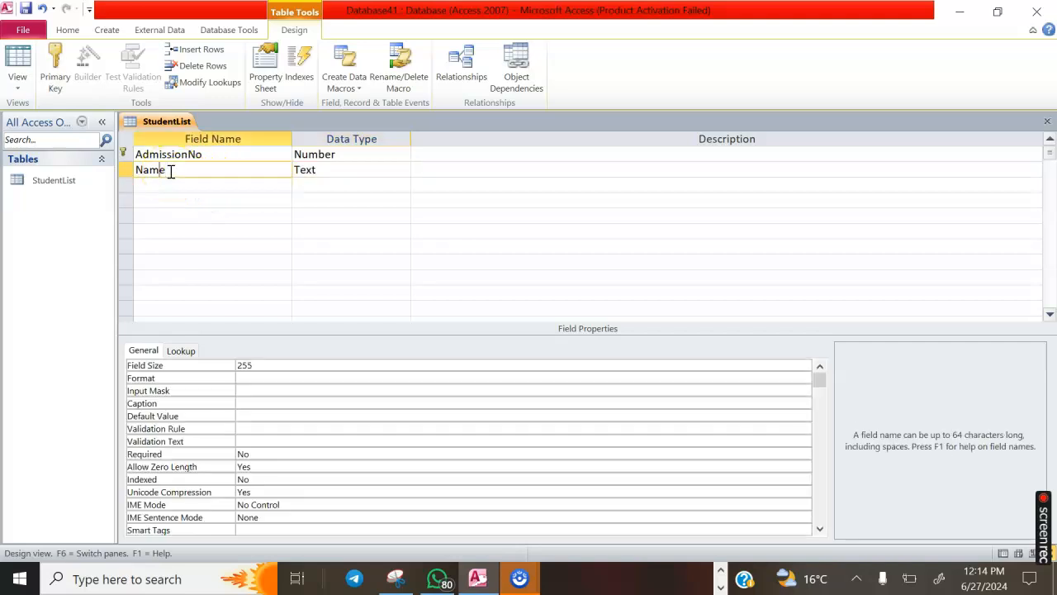
{"action": "type", "text": "First"}
Add a LastName field in the third row and begin a DateofAdmission field
{"action": "left_click", "coordinate": [157, 183]}
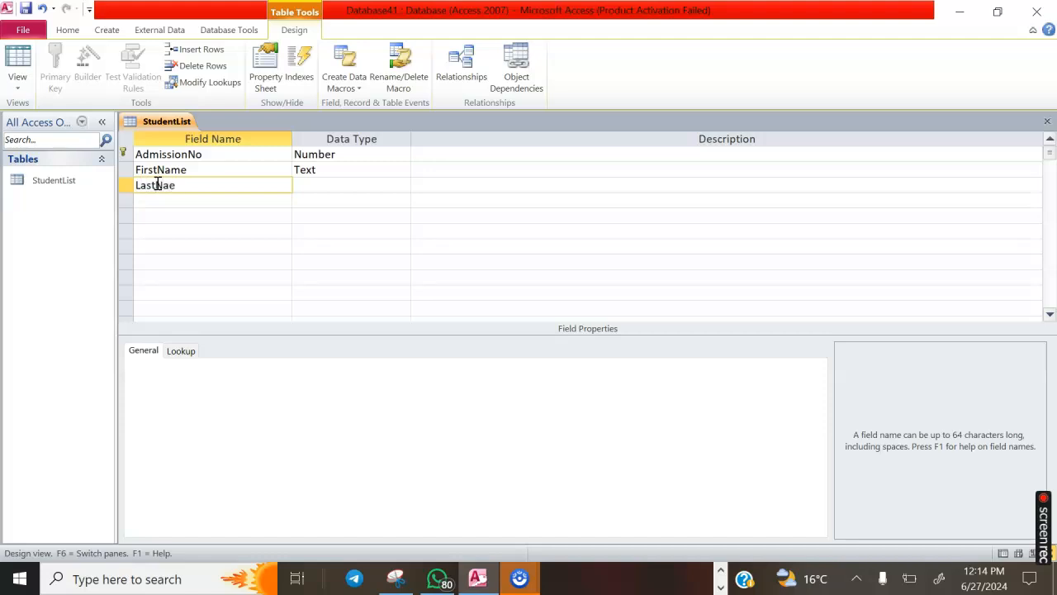
{"action": "left_click", "coordinate": [303, 185]}
{"action": "left_click", "coordinate": [141, 200]}
{"action": "type", "text": "DateofAdmission"}
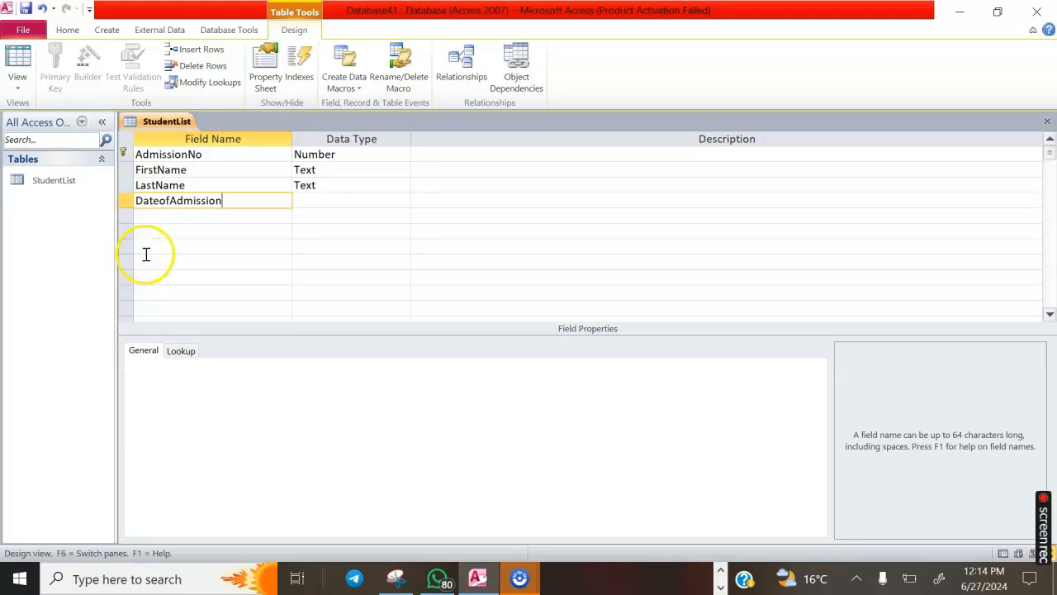
Correct the field name to DateOfAdmission and make it a Date/Time field
{"action": "left_click", "coordinate": [168, 201]}
{"action": "key", "text": "BackSpace"}
{"action": "key", "text": "BackSpace"}
{"action": "type", "text": "Of"}
{"action": "left_click", "coordinate": [168, 216]}
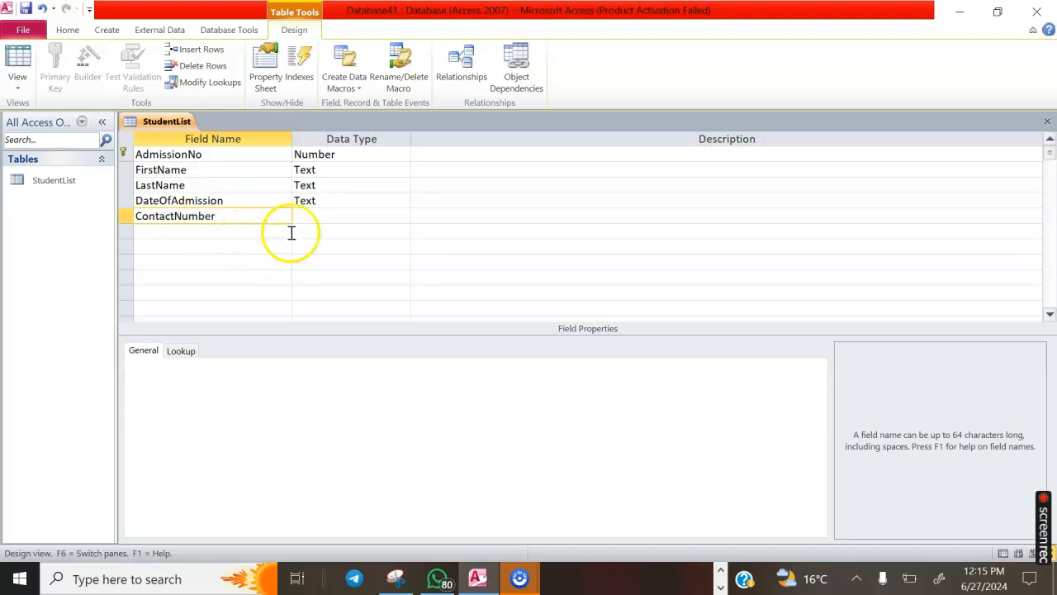
{"action": "left_click", "coordinate": [318, 200]}
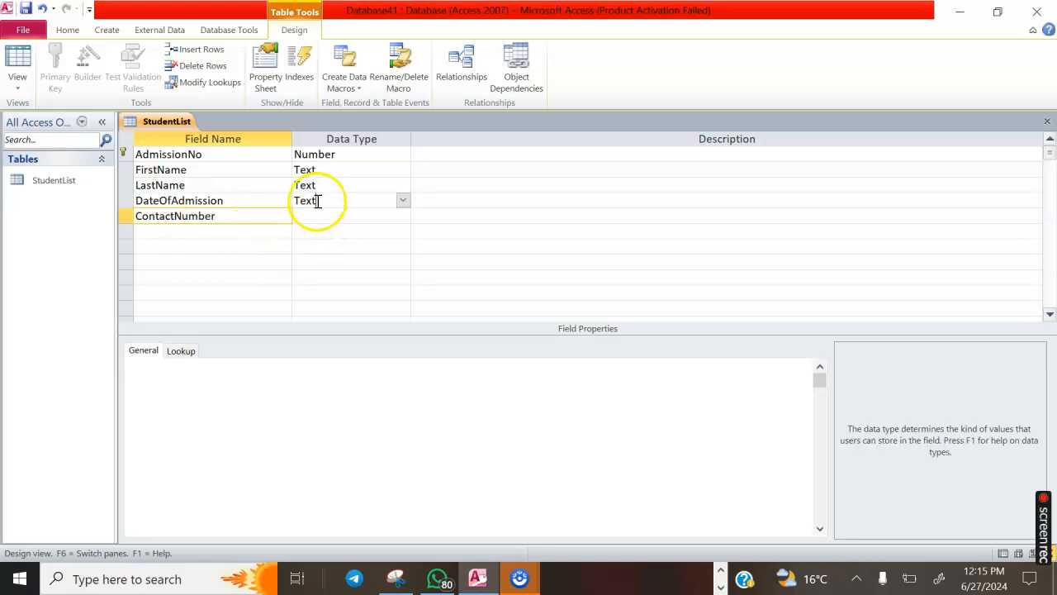
{"action": "left_click", "coordinate": [403, 201]}
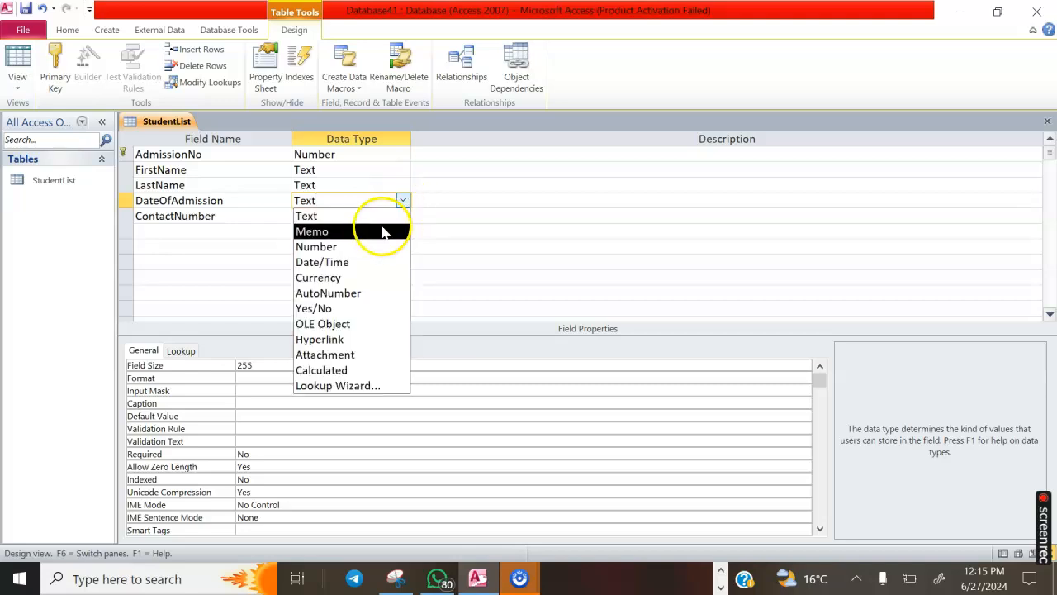
{"action": "left_click", "coordinate": [362, 262]}
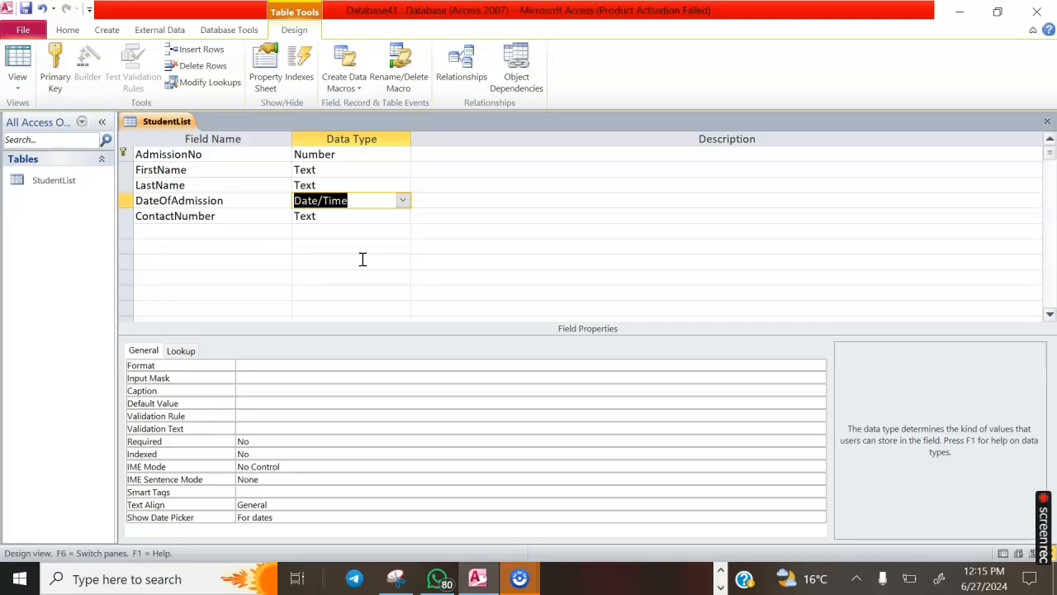
Change the ContactNumber field's data type to Number
{"action": "left_click", "coordinate": [232, 216]}
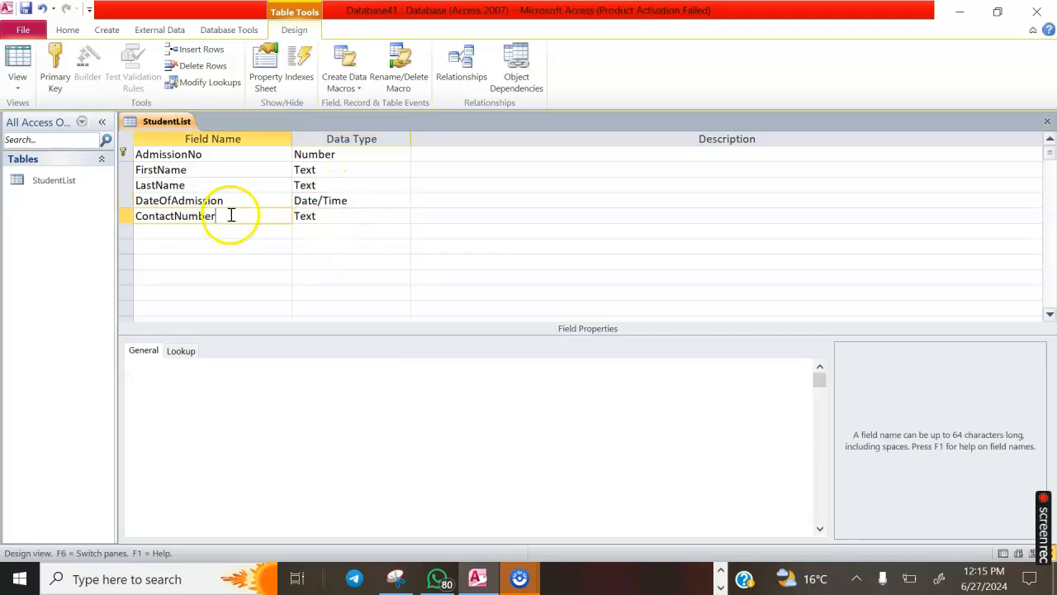
{"action": "left_click", "coordinate": [328, 215]}
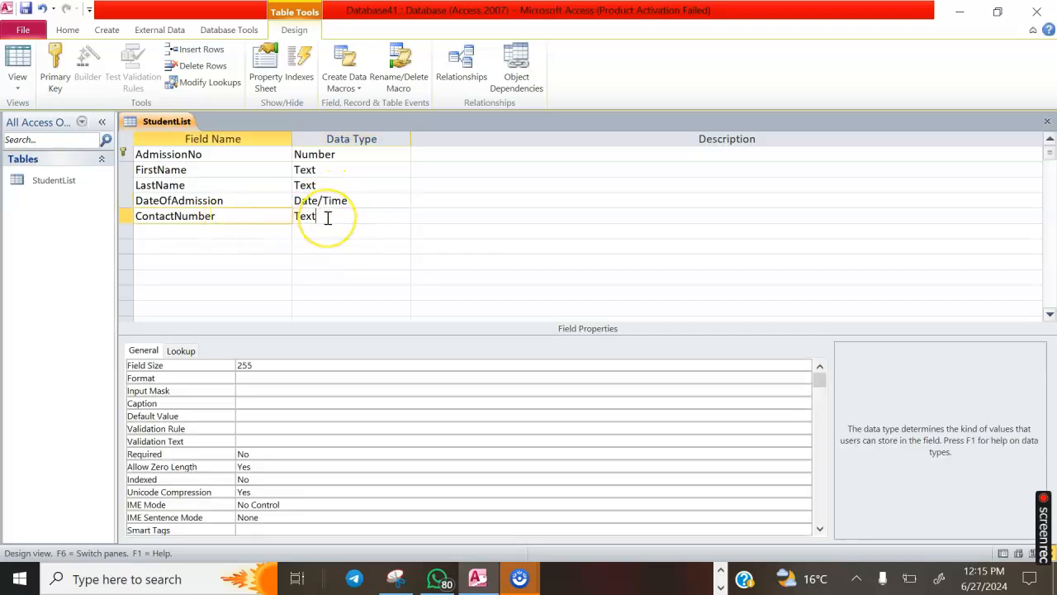
{"action": "left_click", "coordinate": [403, 215]}
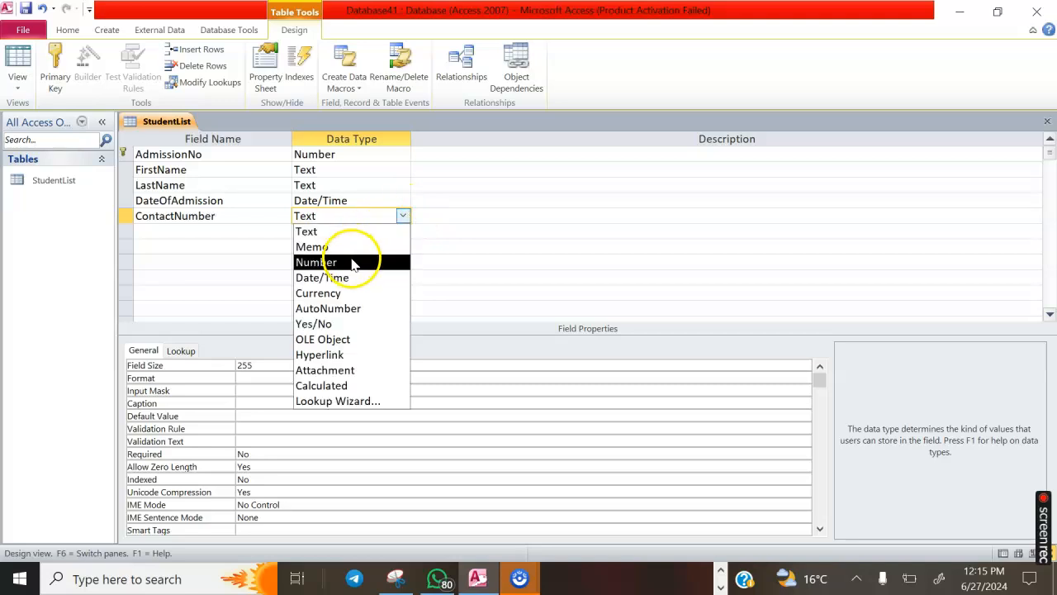
{"action": "left_click", "coordinate": [352, 260]}
{"action": "left_click", "coordinate": [194, 228]}
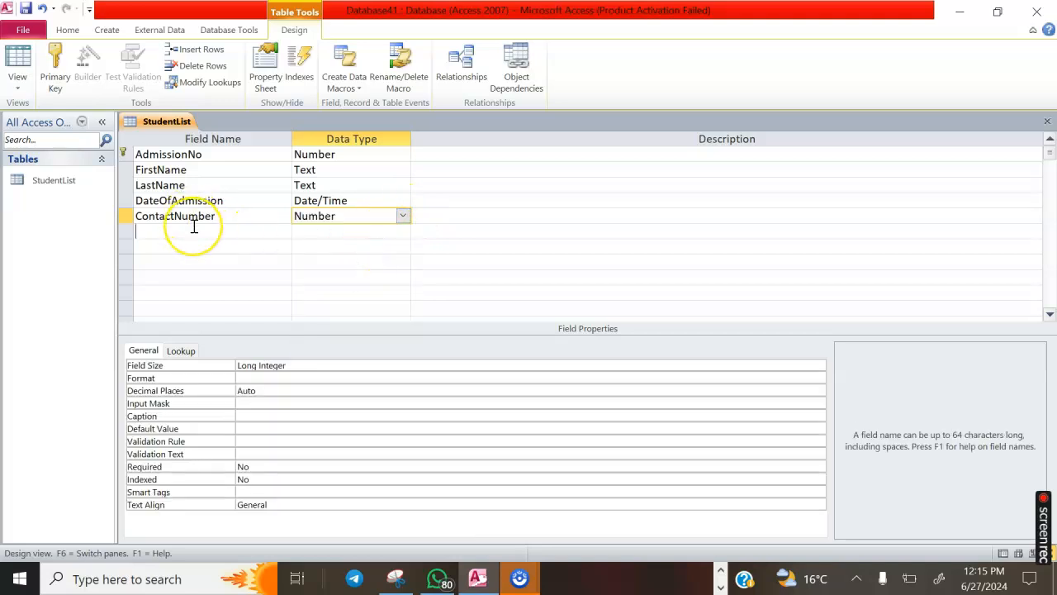
Add a FeeBalances field with the Currency data type
{"action": "type", "text": "FeeBalnces"}
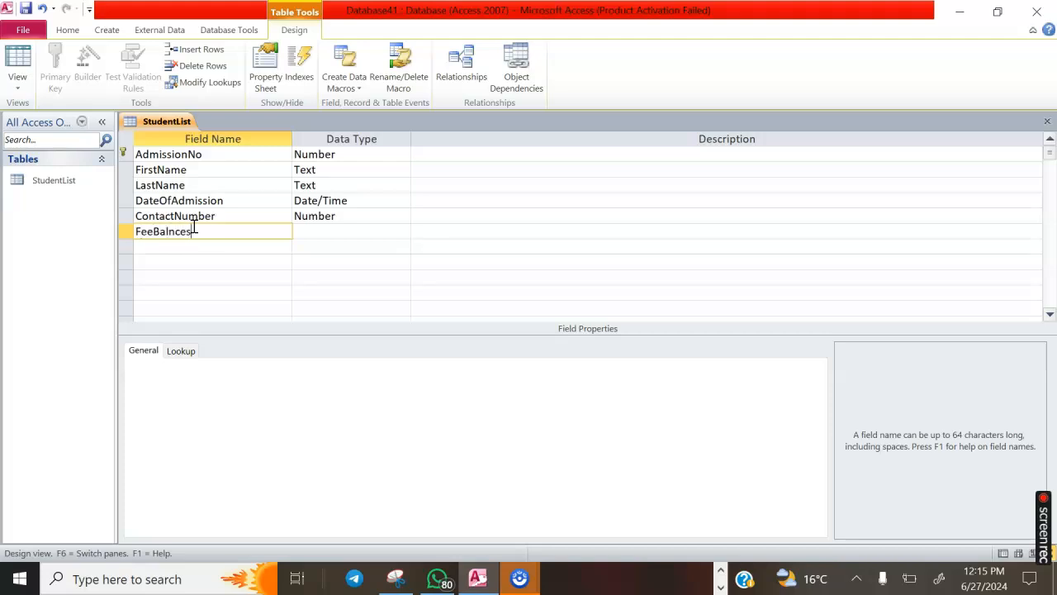
{"action": "left_click", "coordinate": [169, 231]}
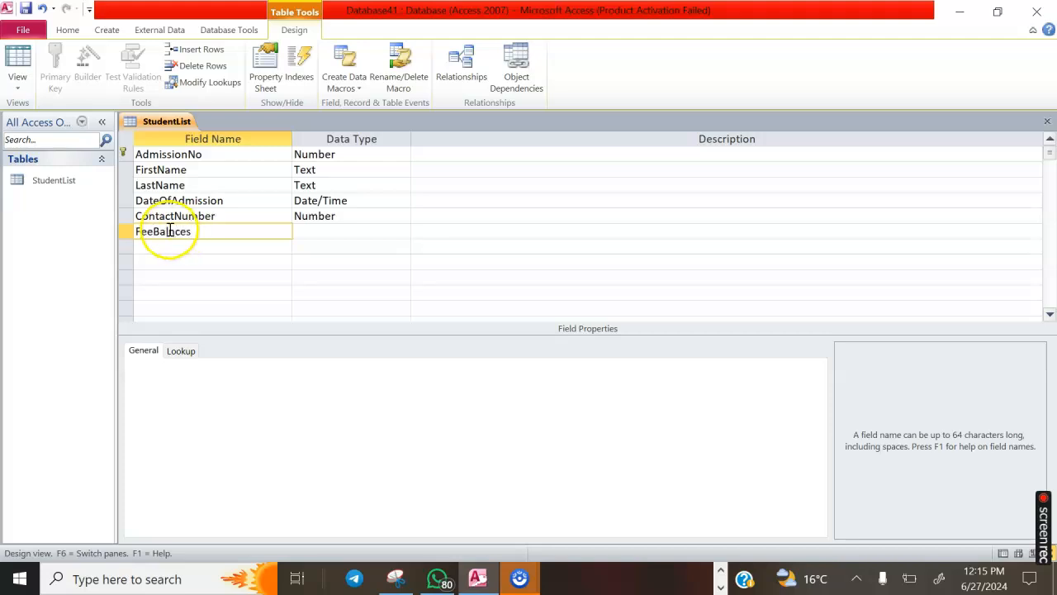
{"action": "type", "text": "ances"}
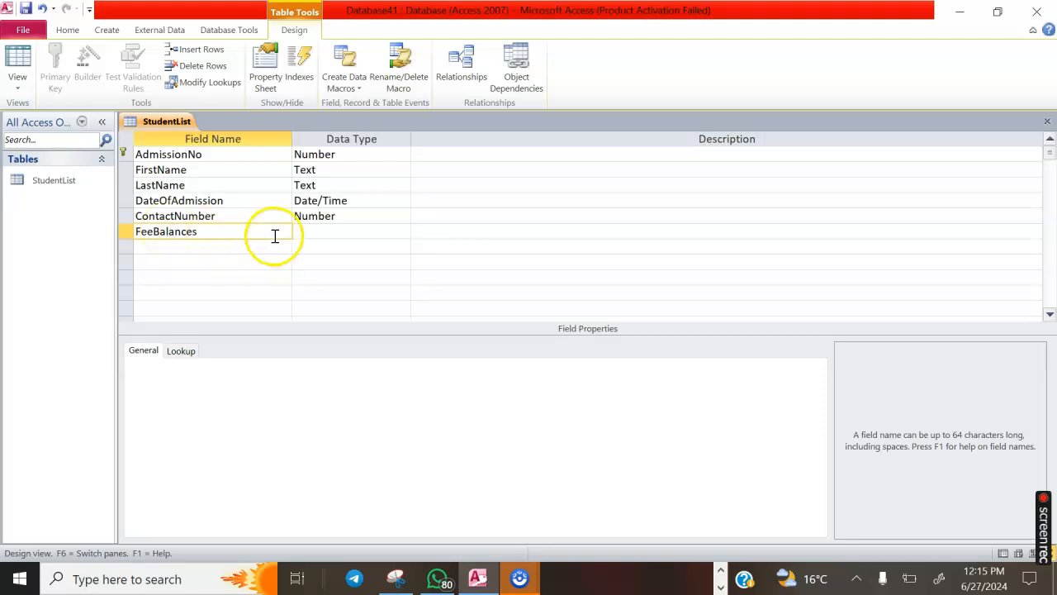
{"action": "left_click", "coordinate": [321, 234]}
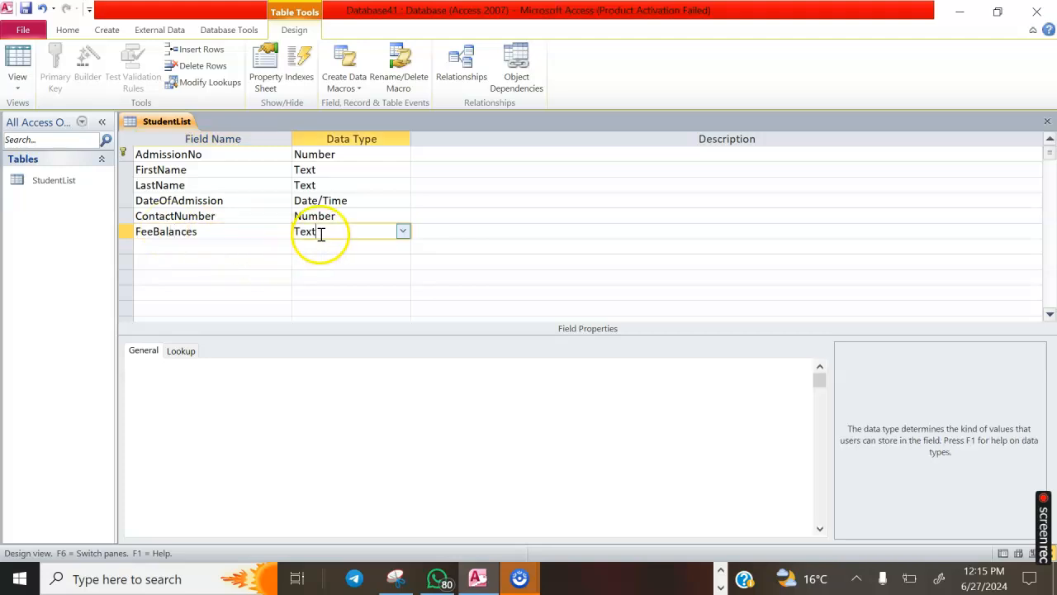
{"action": "left_click", "coordinate": [402, 231]}
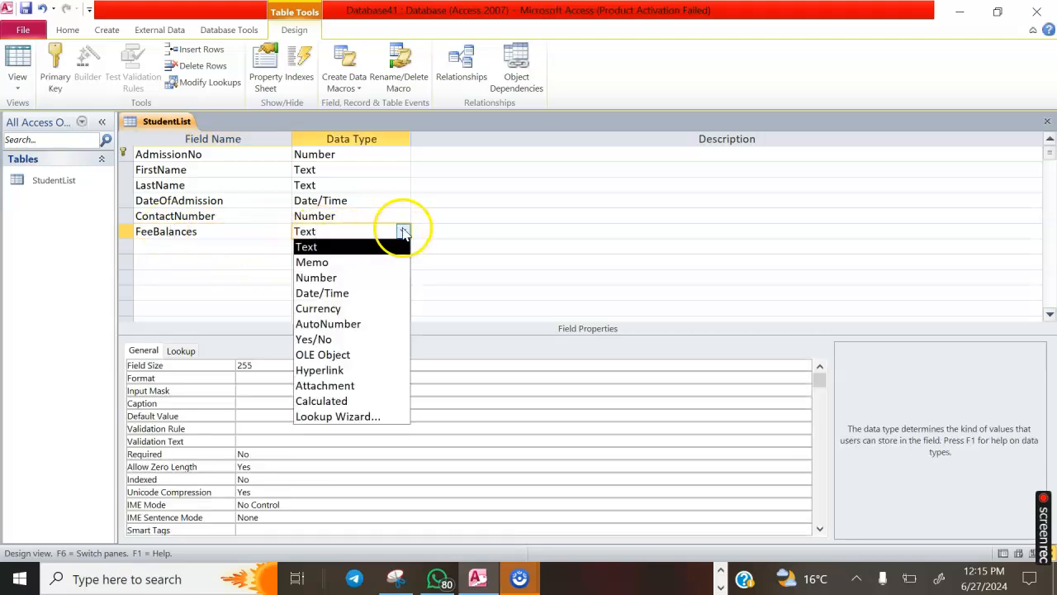
{"action": "left_click", "coordinate": [324, 310]}
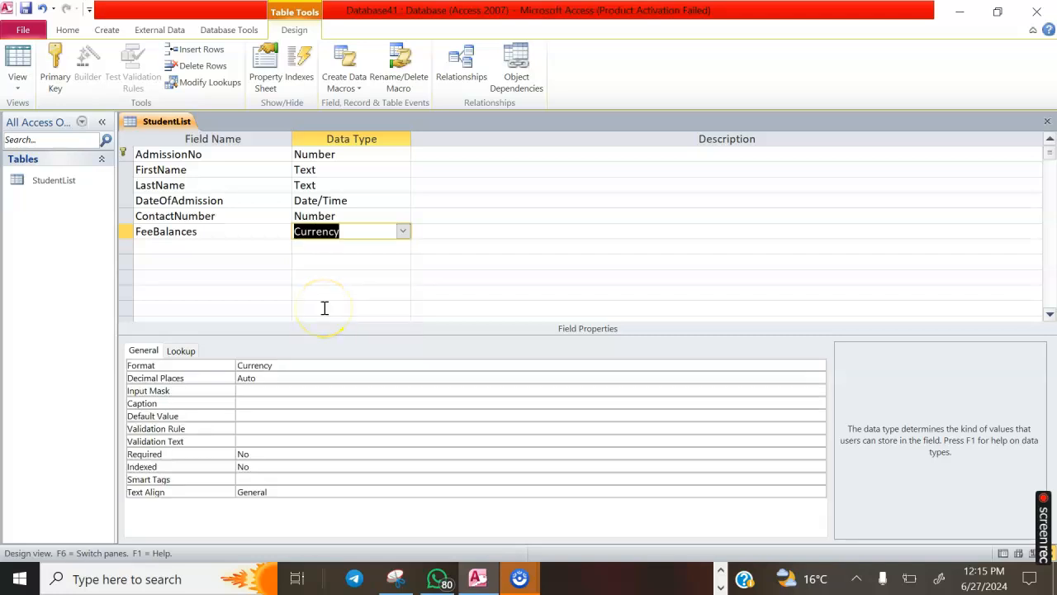
Change FeeBalances' Format property from Euro to Standard
{"action": "double_click", "coordinate": [317, 366]}
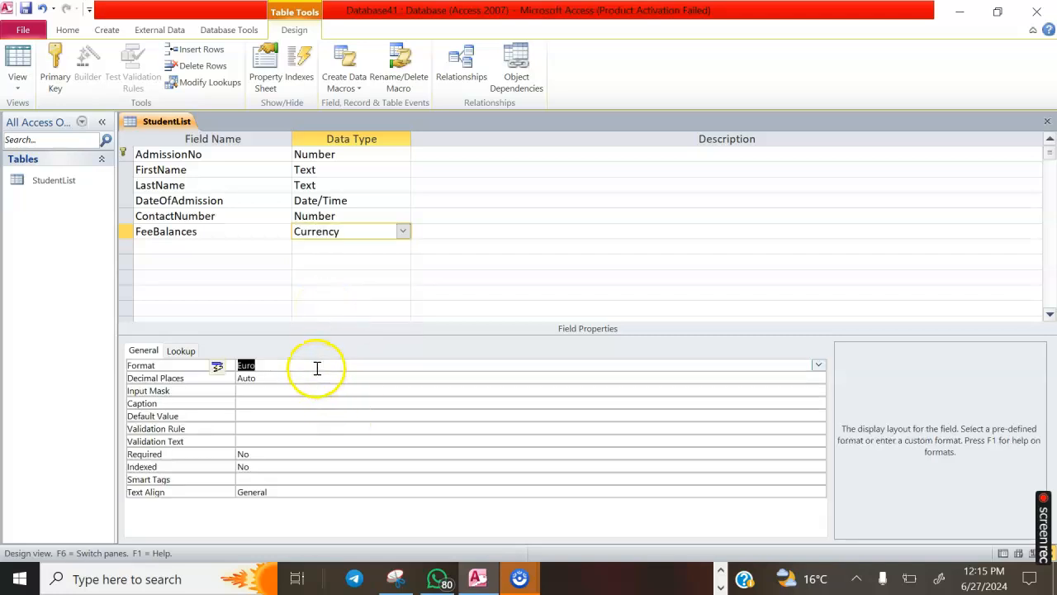
{"action": "left_click", "coordinate": [818, 365]}
{"action": "left_click", "coordinate": [819, 365]}
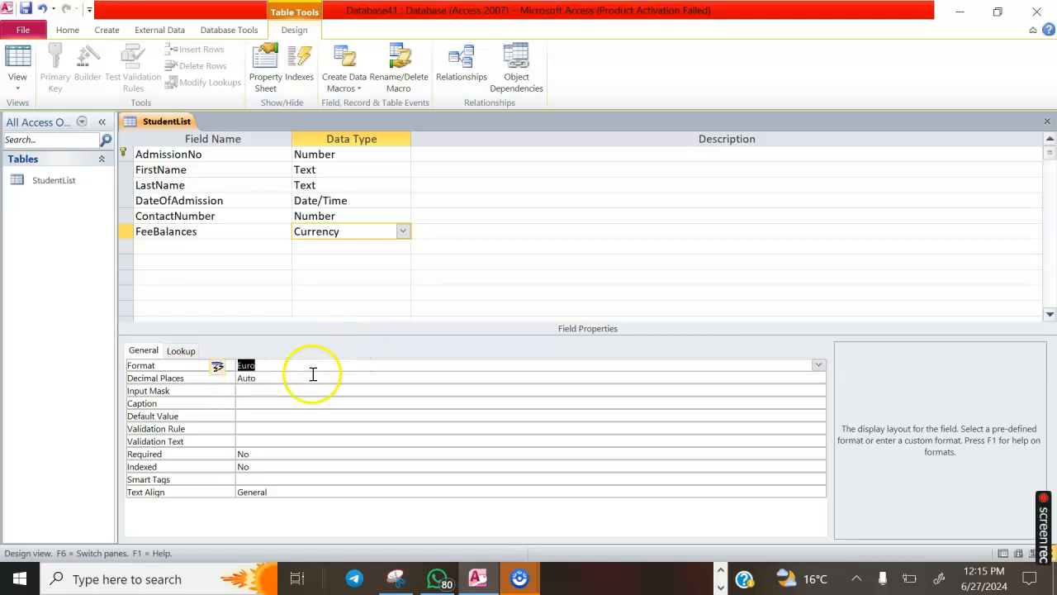
{"action": "left_click", "coordinate": [818, 366]}
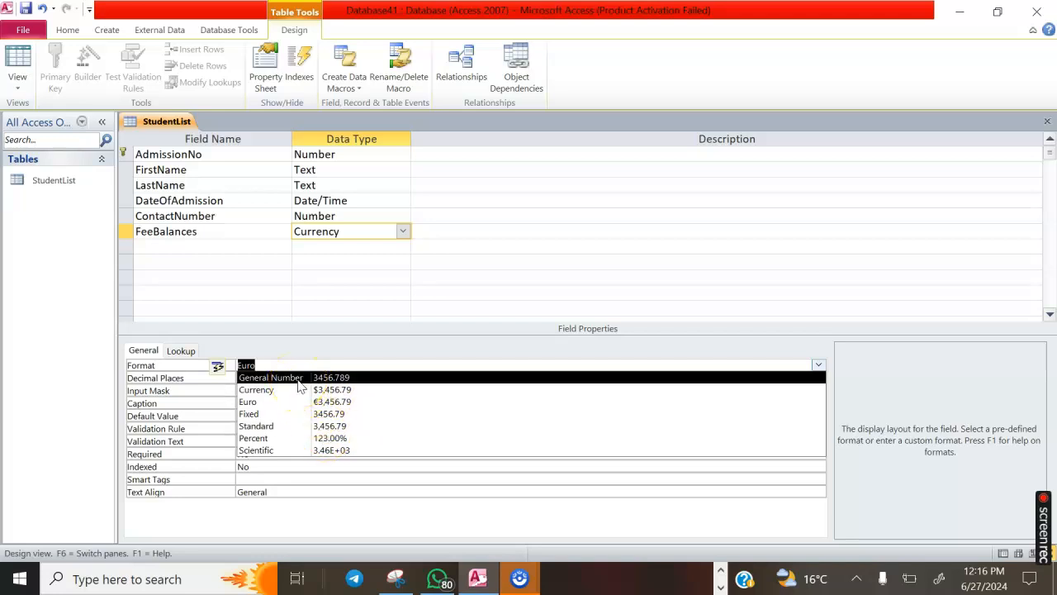
{"action": "left_click", "coordinate": [286, 426]}
{"action": "left_click", "coordinate": [263, 377]}
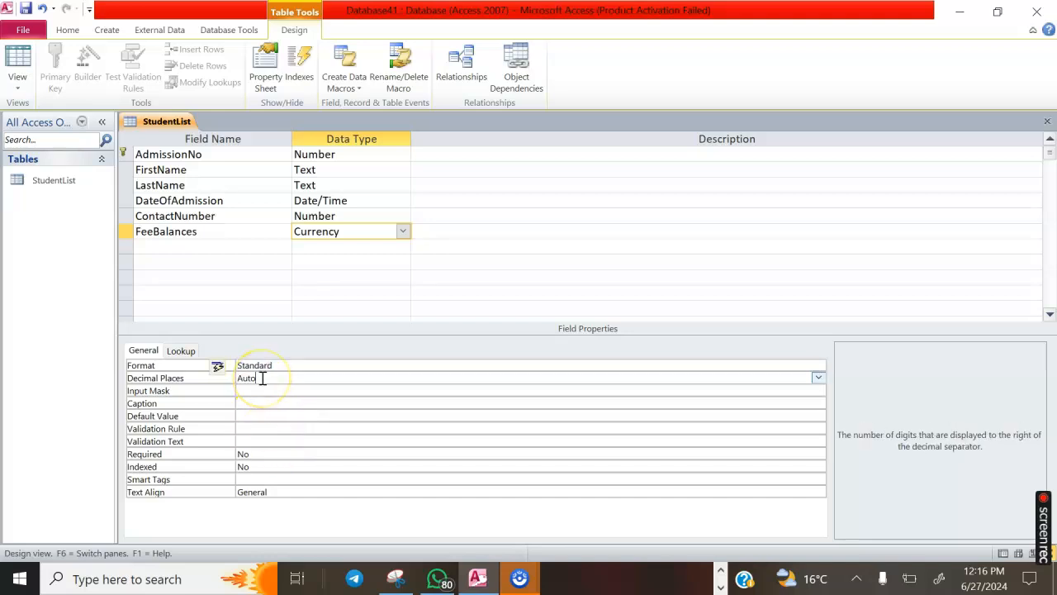
Save the table design and set FeeBalances' Decimal Places to 2
{"action": "left_click", "coordinate": [793, 390]}
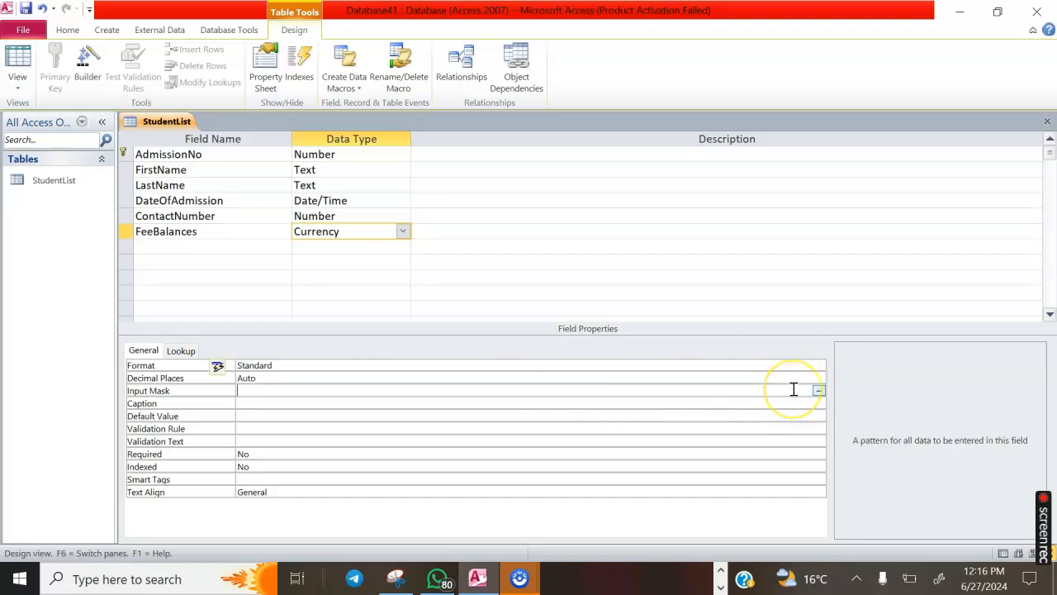
{"action": "left_click", "coordinate": [819, 390]}
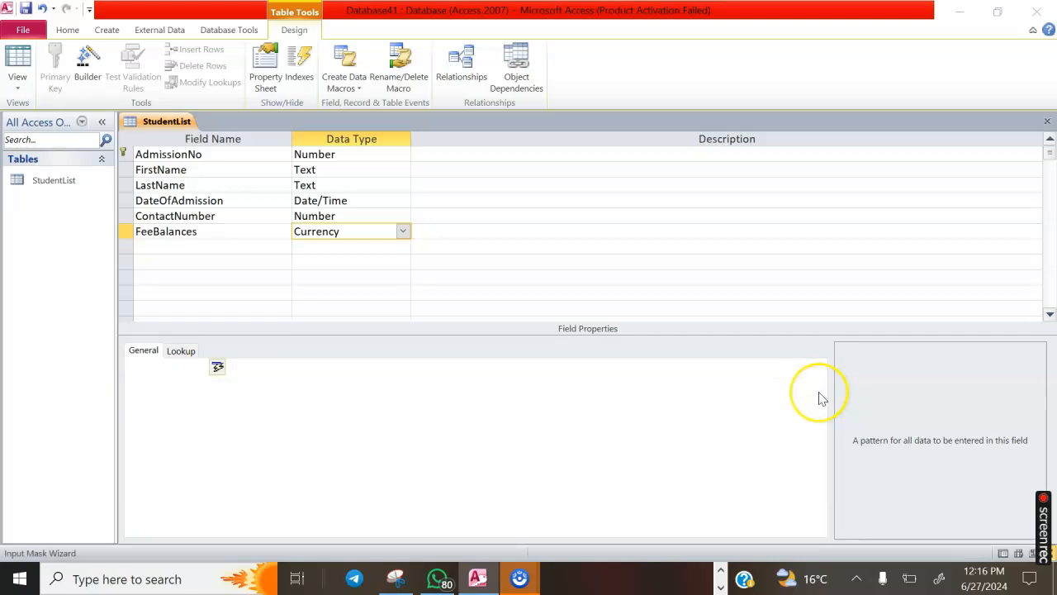
{"action": "left_click", "coordinate": [500, 331]}
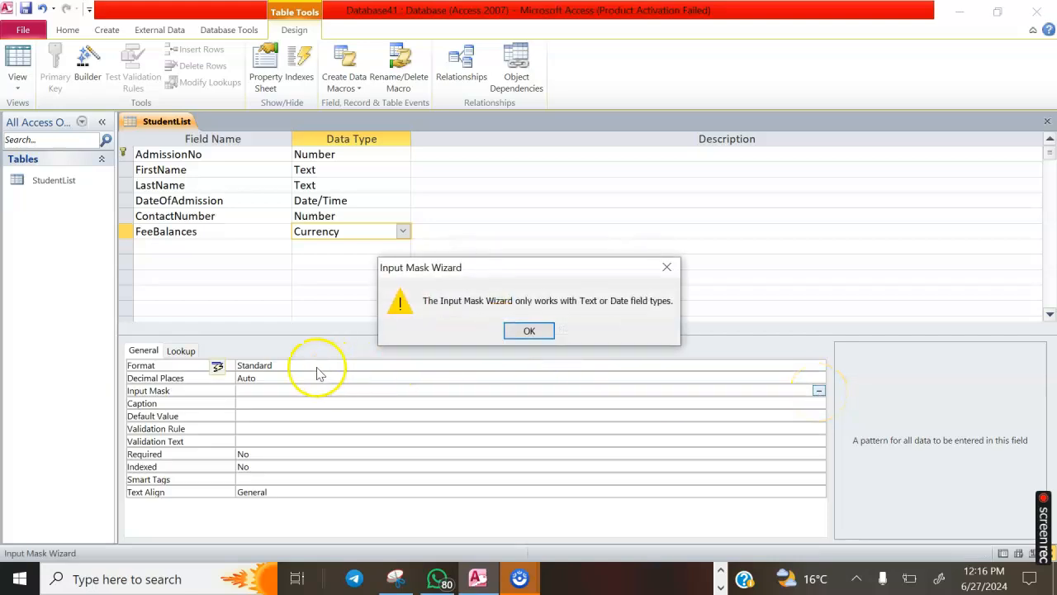
{"action": "left_click", "coordinate": [536, 330]}
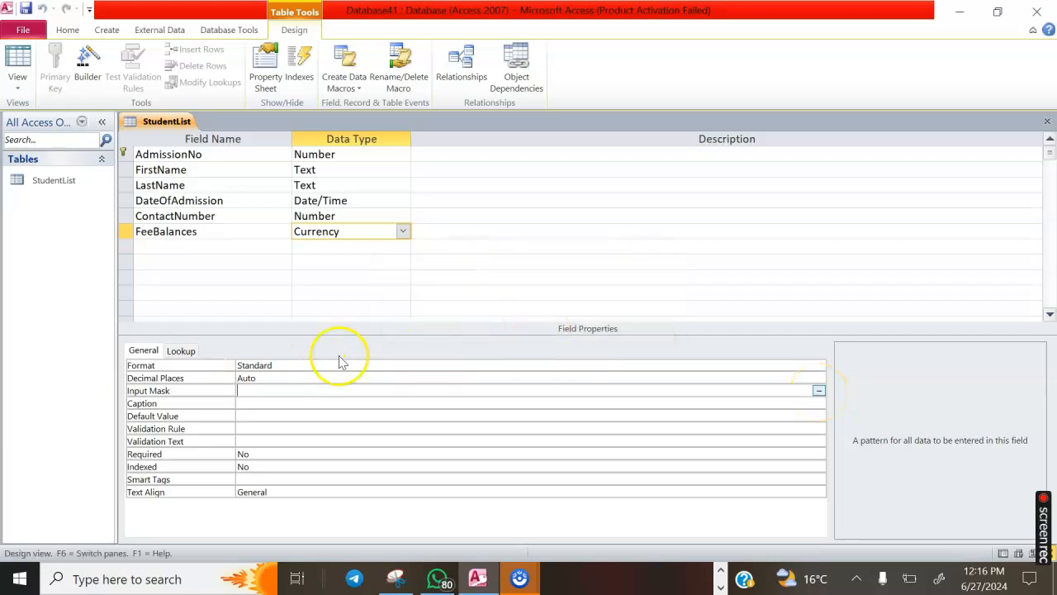
{"action": "left_click", "coordinate": [263, 380]}
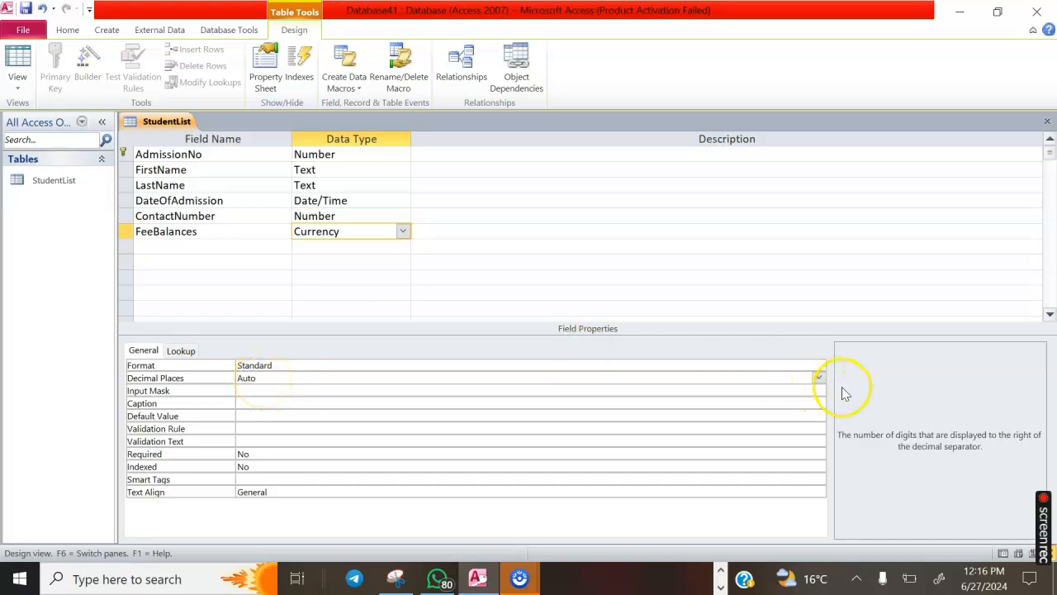
{"action": "left_click", "coordinate": [819, 378]}
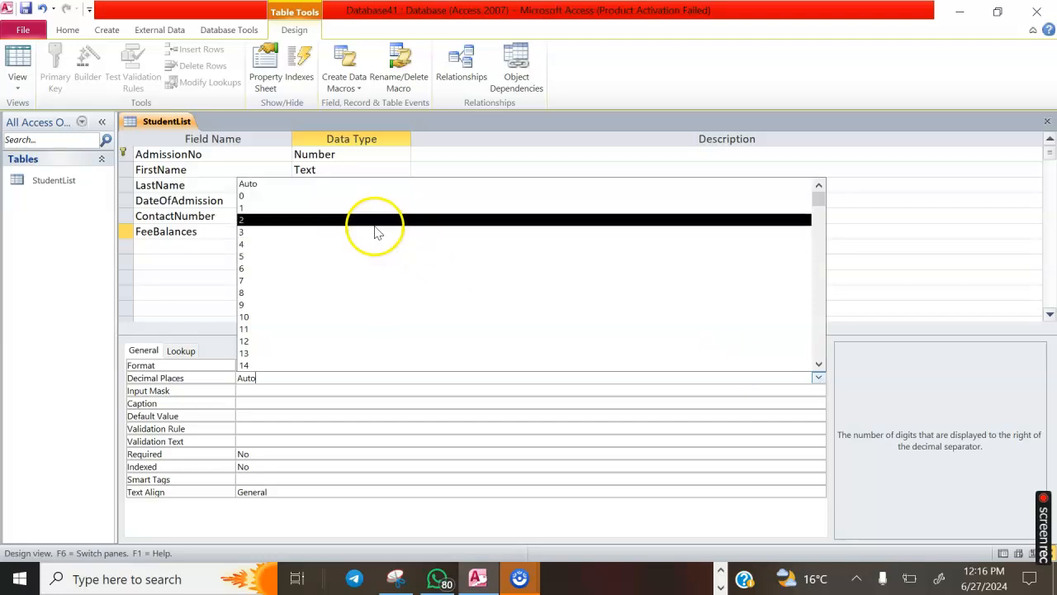
{"action": "left_click", "coordinate": [371, 222]}
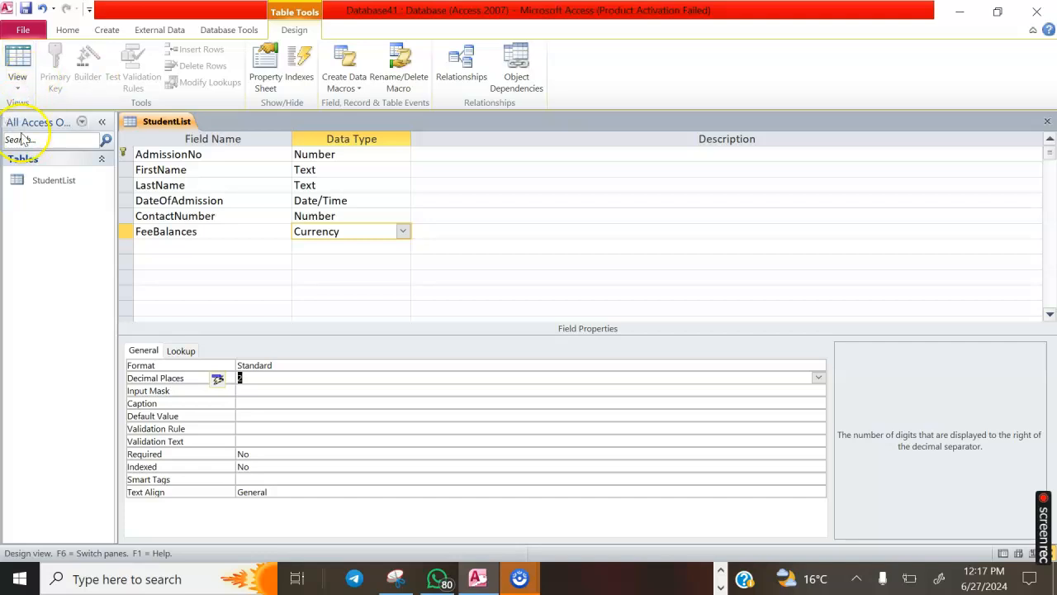
Save the design and switch StudentList to Datasheet View
{"action": "left_click", "coordinate": [9, 87]}
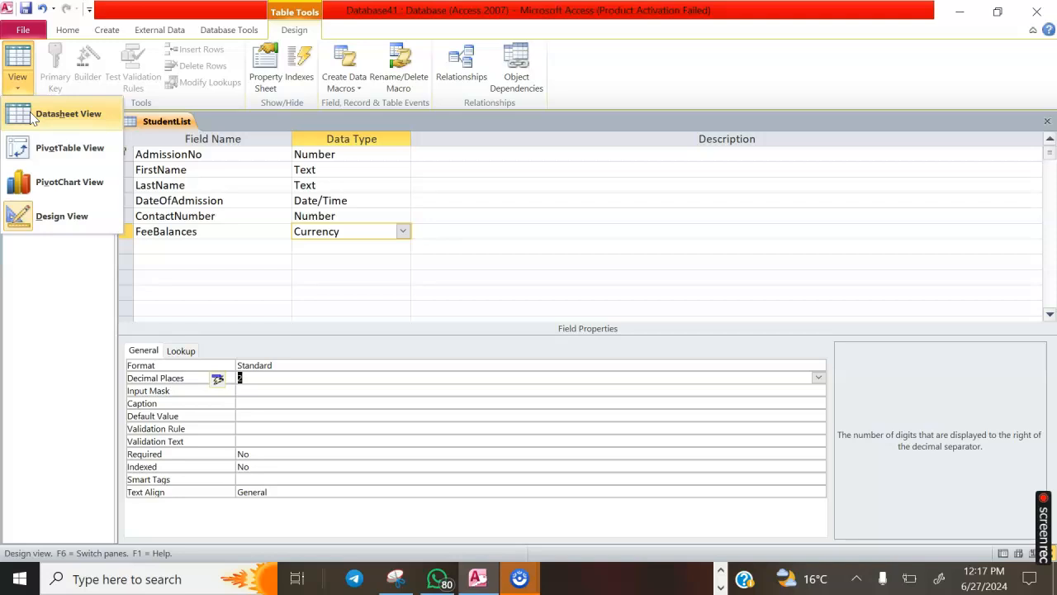
{"action": "left_click", "coordinate": [31, 118]}
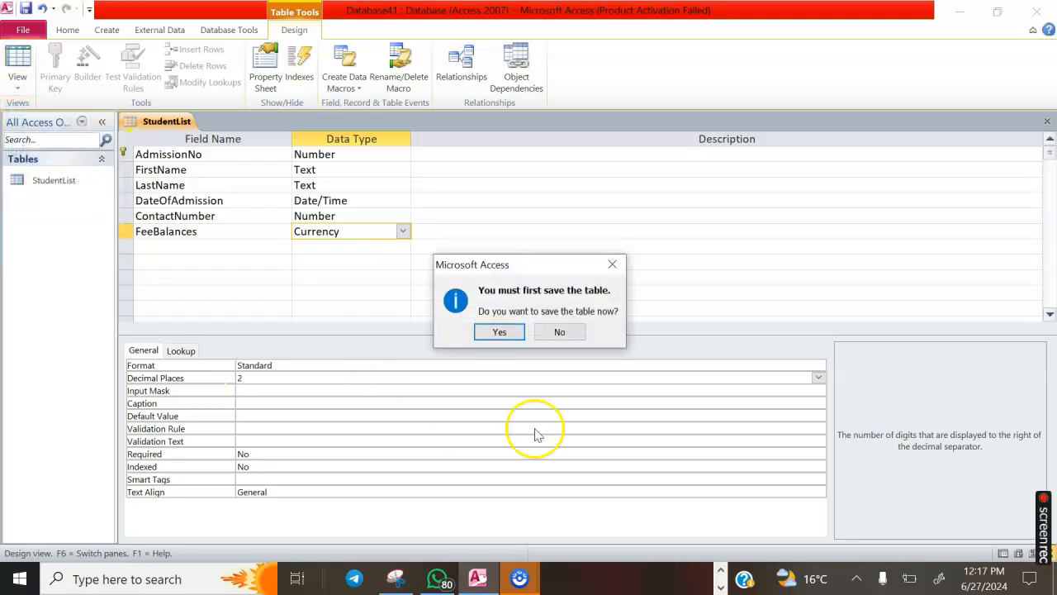
{"action": "left_click", "coordinate": [501, 332]}
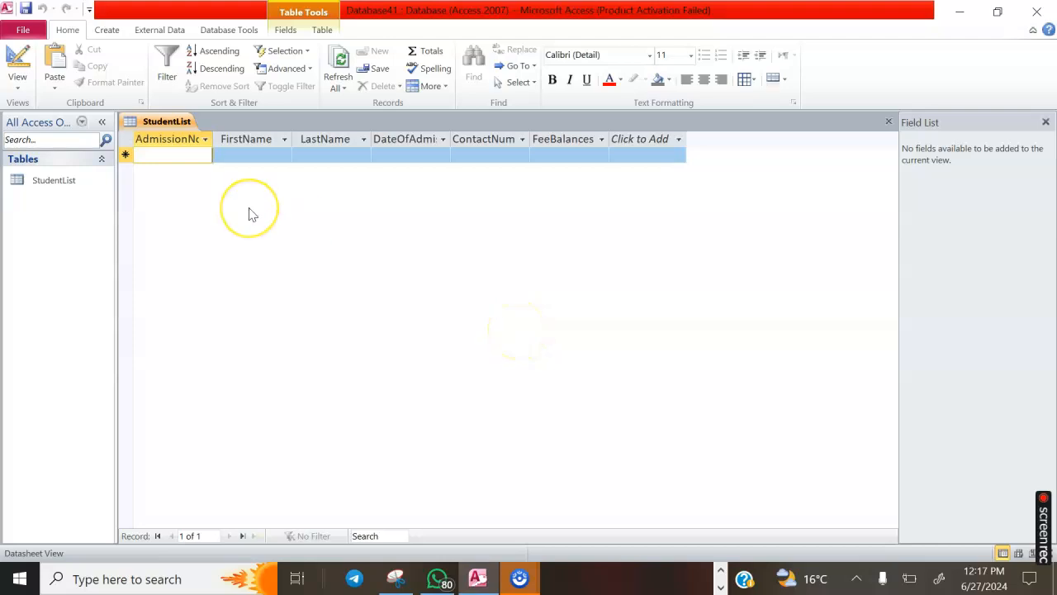
Enter record 100 with the student's first and last names and admission date 6/4/2024
{"action": "type", "text": "100"}
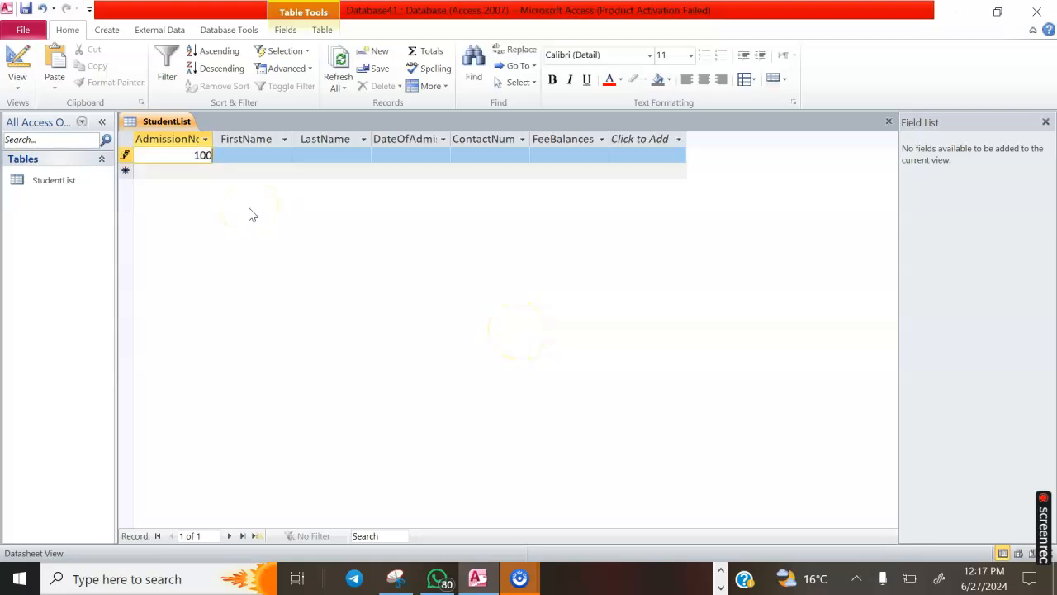
{"action": "left_click", "coordinate": [244, 157]}
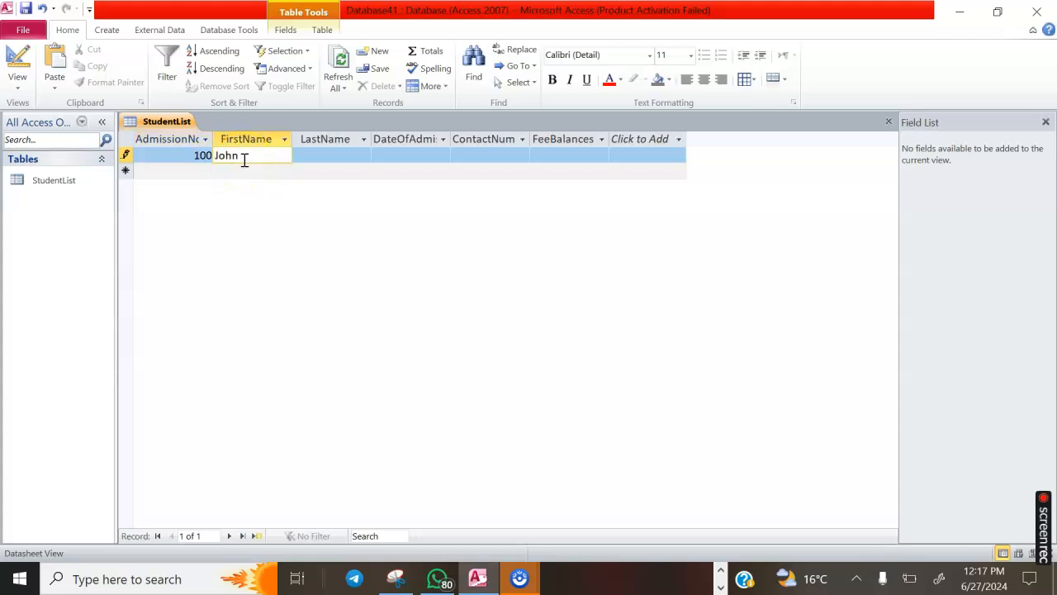
{"action": "left_click", "coordinate": [311, 155]}
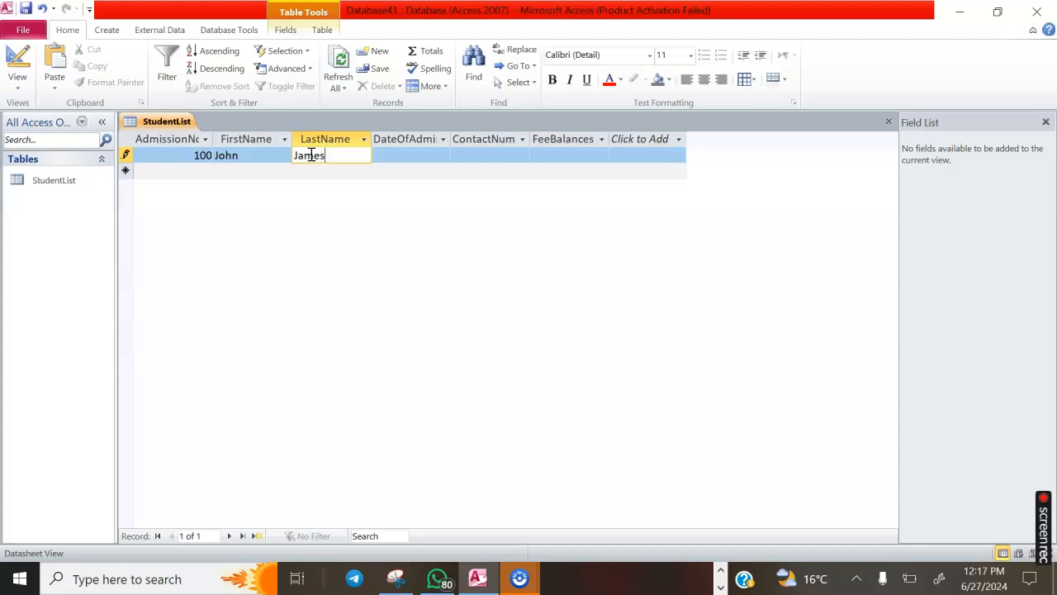
{"action": "left_click", "coordinate": [397, 156]}
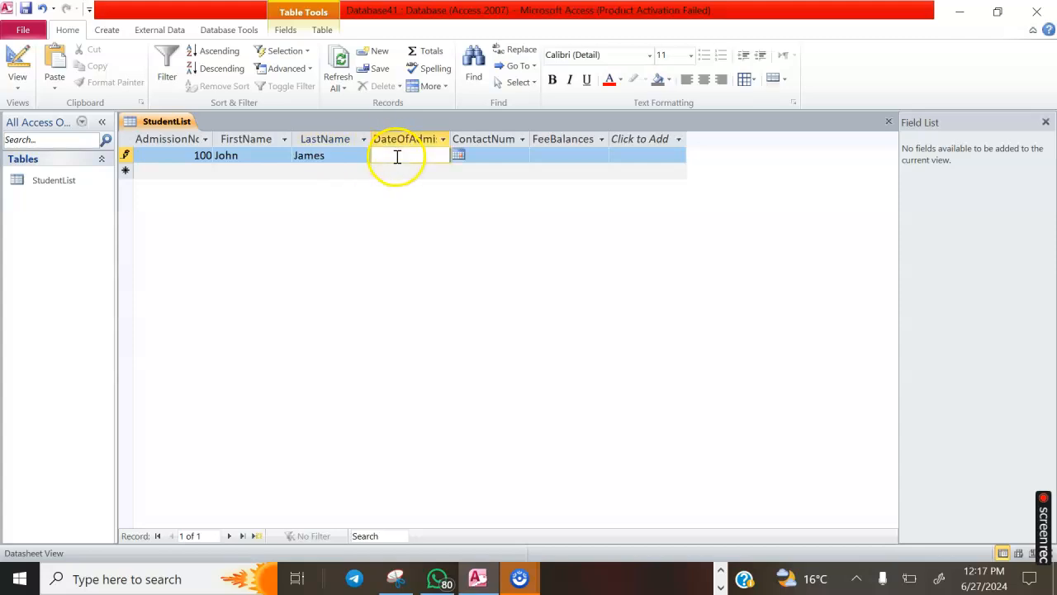
{"action": "left_click", "coordinate": [459, 157]}
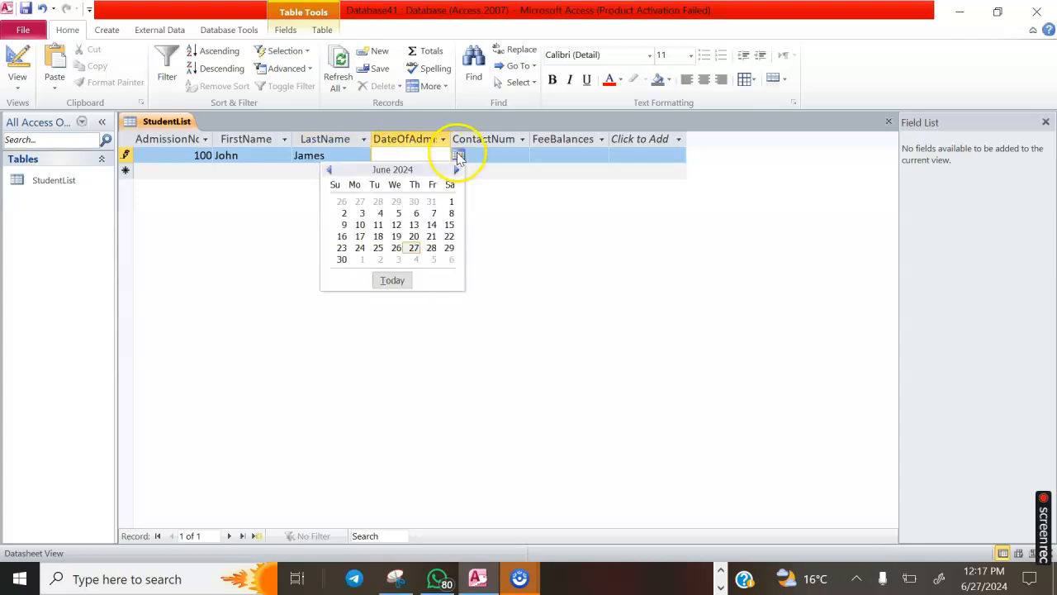
{"action": "left_click", "coordinate": [380, 214]}
{"action": "left_click", "coordinate": [502, 154]}
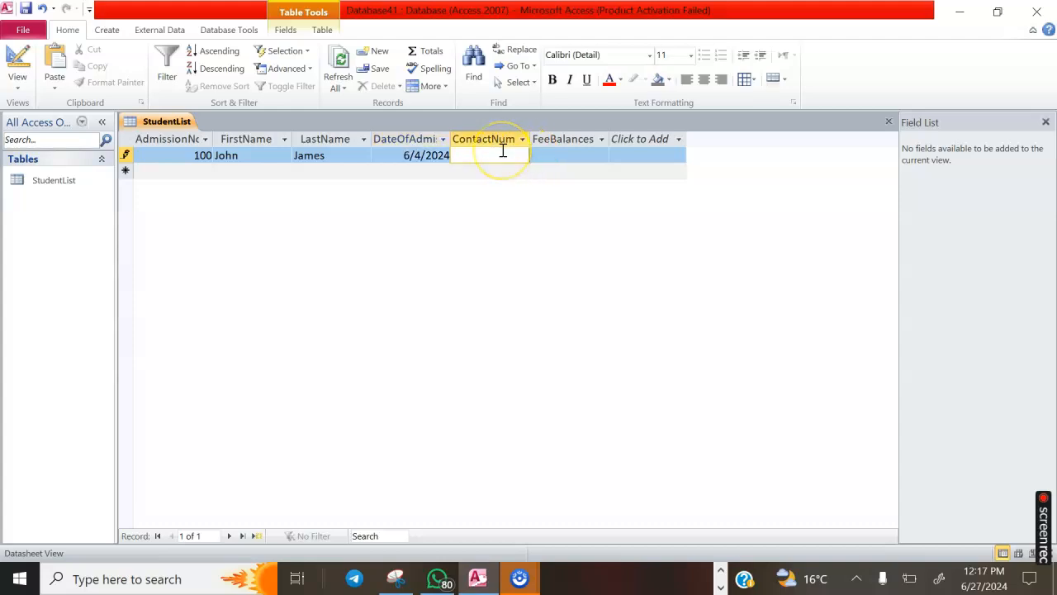
Enter the student's contact number in record 100, which Access rejects as invalid
{"action": "left_click", "coordinate": [556, 153]}
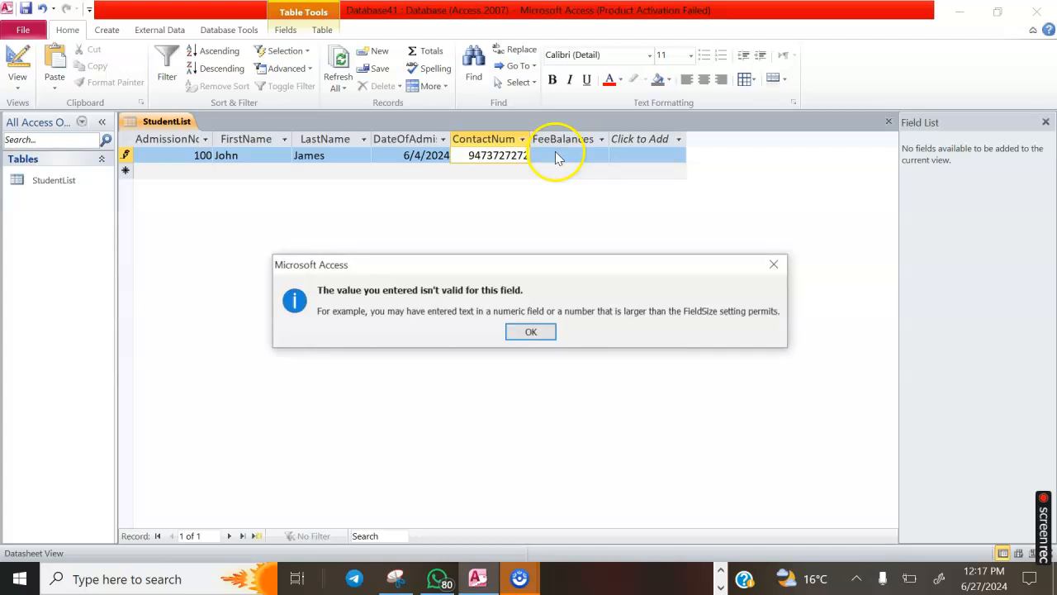
{"action": "left_click", "coordinate": [530, 332]}
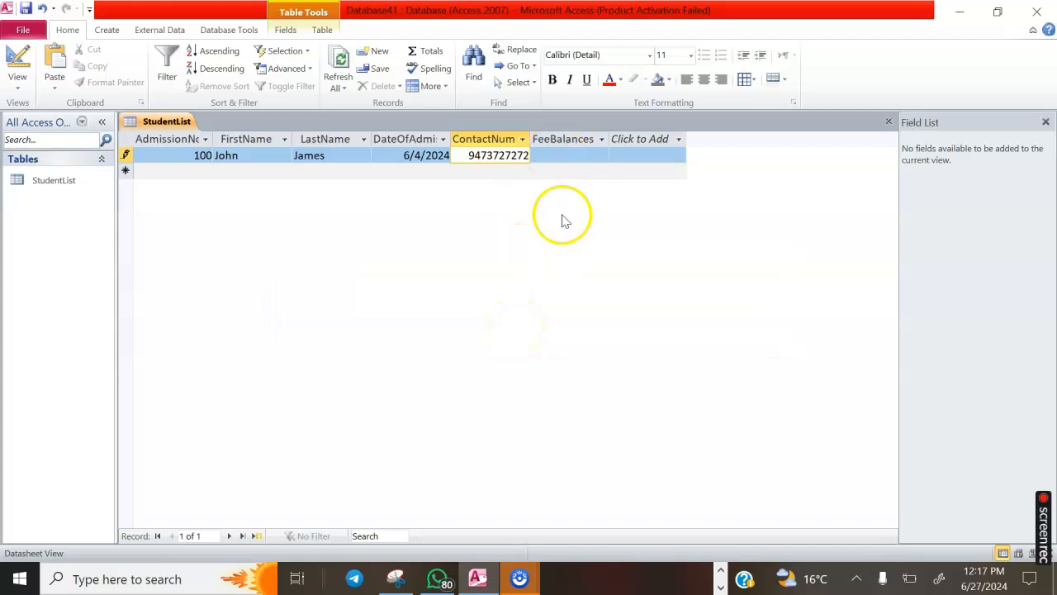
{"action": "left_click", "coordinate": [555, 163]}
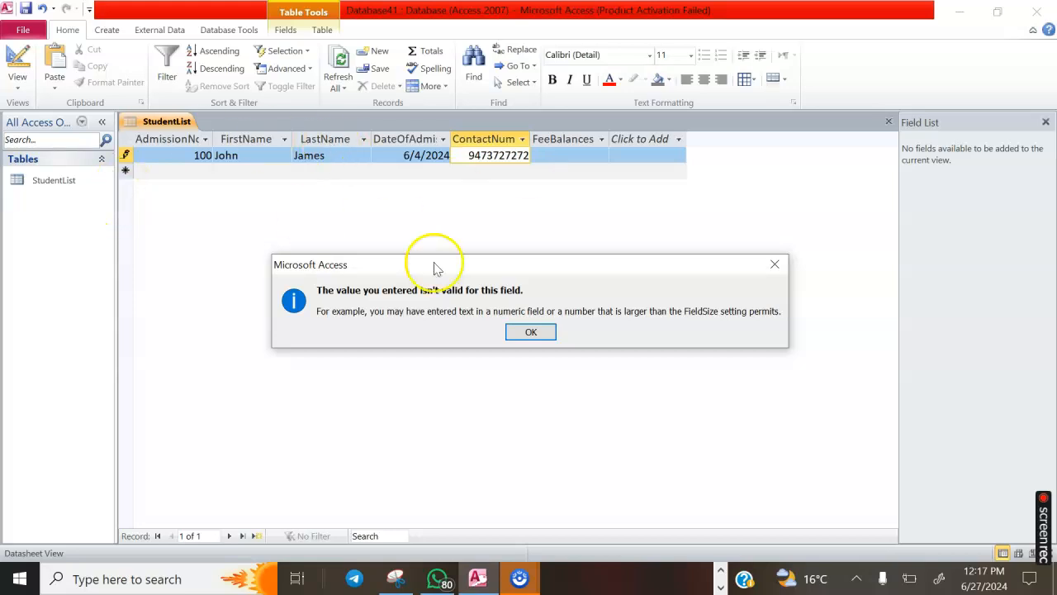
{"action": "left_click", "coordinate": [531, 332]}
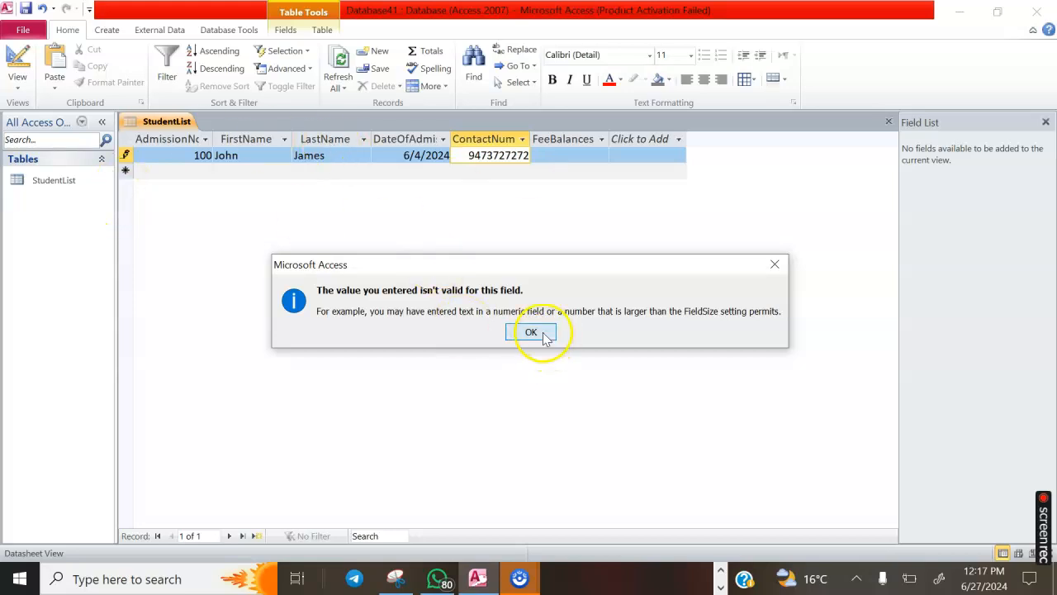
Clear the rejected contact number, leaving record 100's ContactNum cell empty
{"action": "left_click", "coordinate": [19, 88]}
{"action": "left_click", "coordinate": [41, 213]}
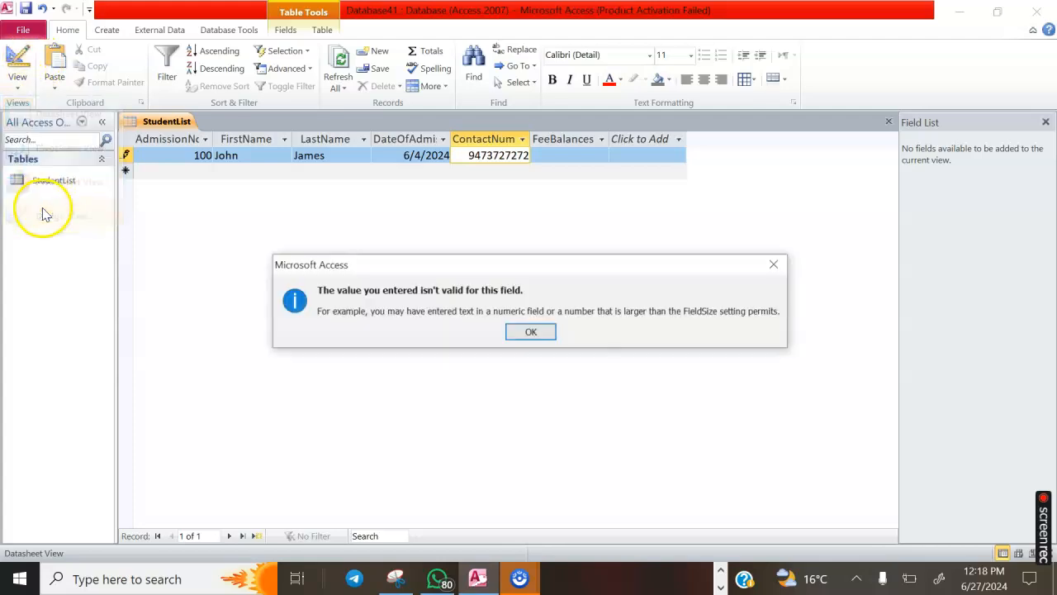
{"action": "left_click", "coordinate": [533, 332]}
{"action": "key", "text": "BackSpace"}
{"action": "key", "text": "BackSpace"}
{"action": "key", "text": "BackSpace"}
{"action": "key", "text": "BackSpace"}
{"action": "key", "text": "BackSpace"}
{"action": "key", "text": "BackSpace"}
{"action": "key", "text": "BackSpace"}
{"action": "key", "text": "BackSpace"}
{"action": "key", "text": "BackSpace"}
{"action": "key", "text": "BackSpace"}
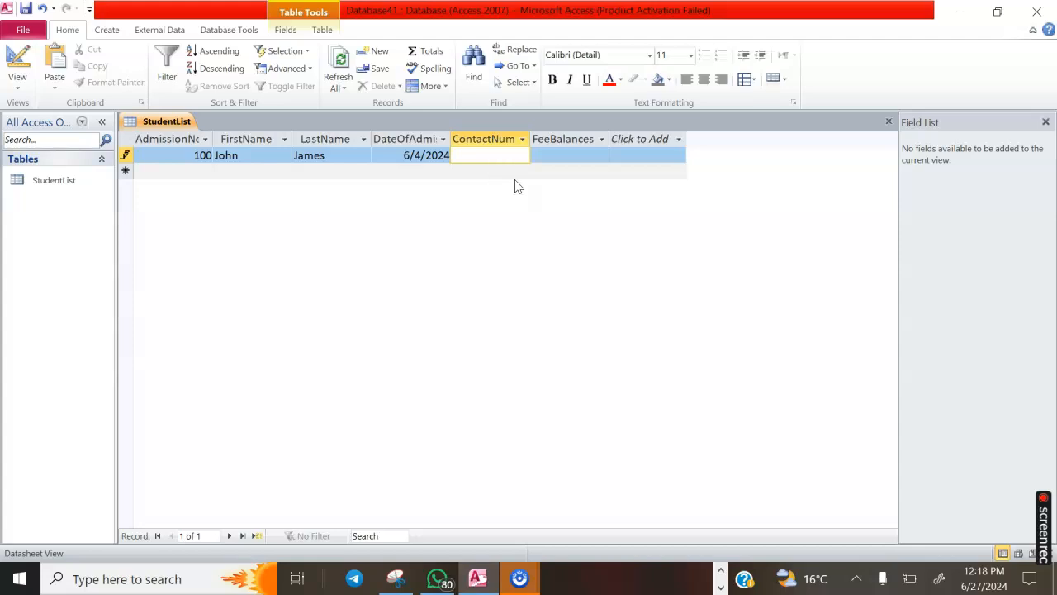
{"action": "left_click", "coordinate": [17, 70]}
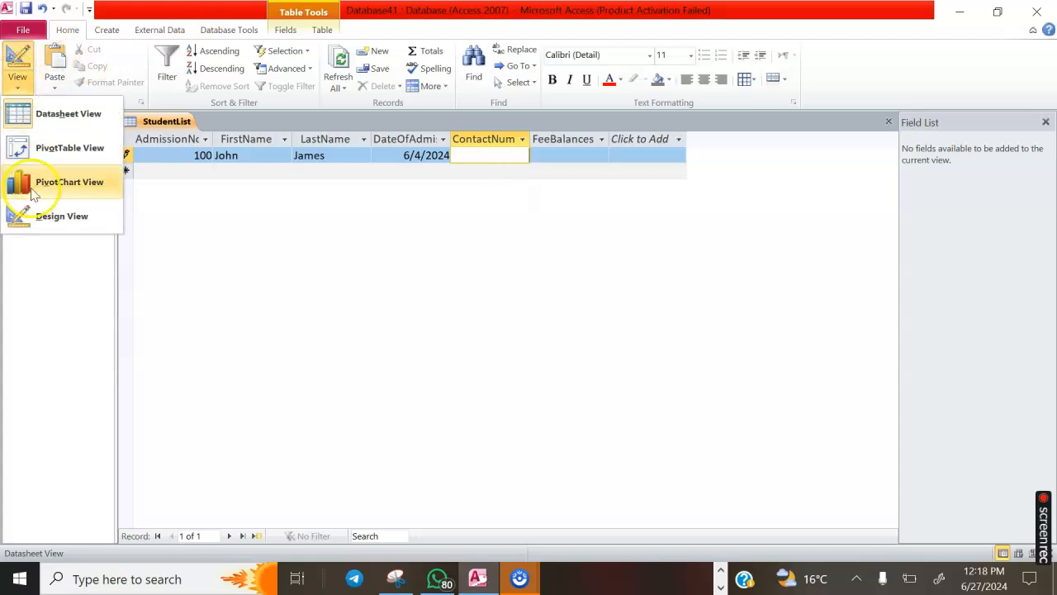
In Design View, try AutoNumber for ContactNumber, dismiss the warning, then set it back to Number
{"action": "left_click", "coordinate": [61, 216]}
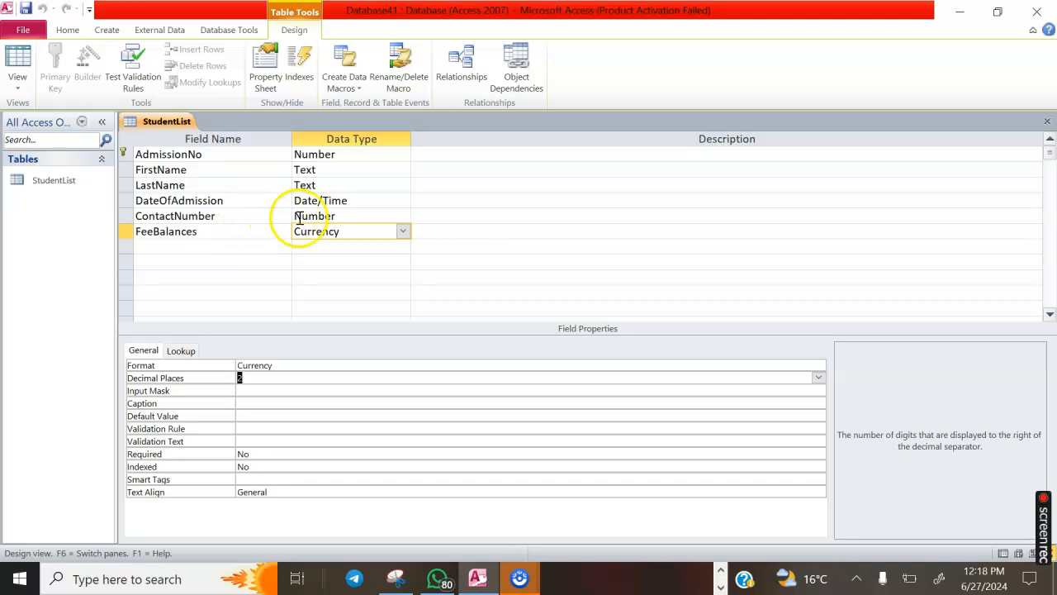
{"action": "left_click", "coordinate": [337, 217]}
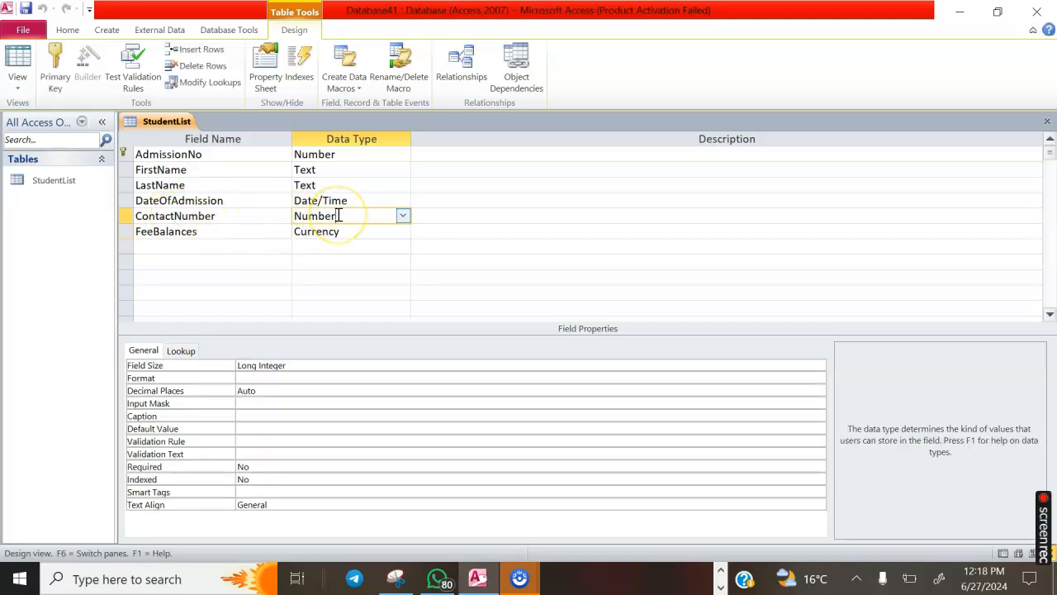
{"action": "left_click", "coordinate": [403, 216]}
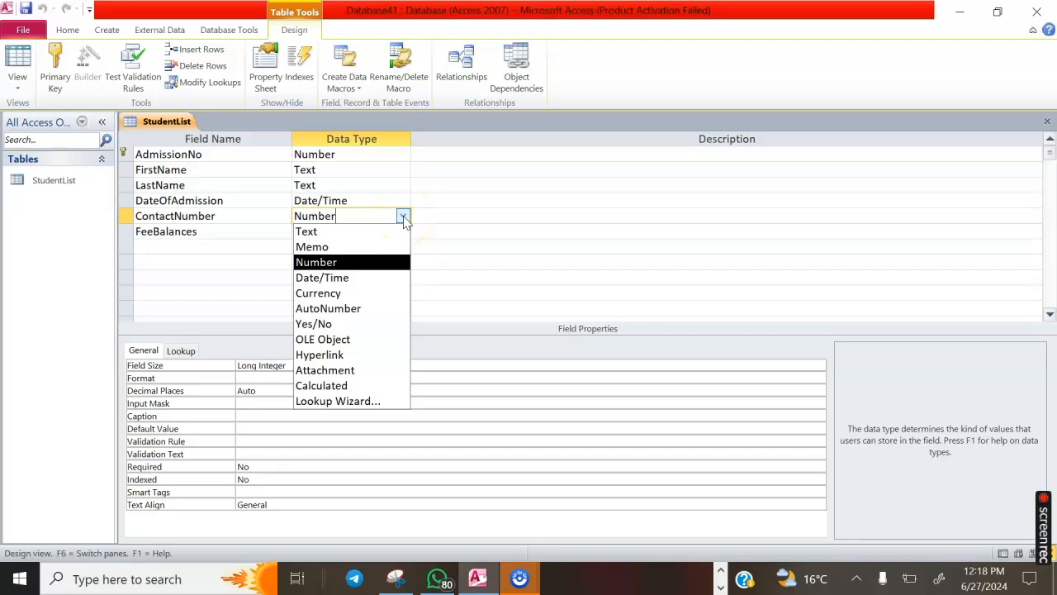
{"action": "left_click", "coordinate": [355, 308]}
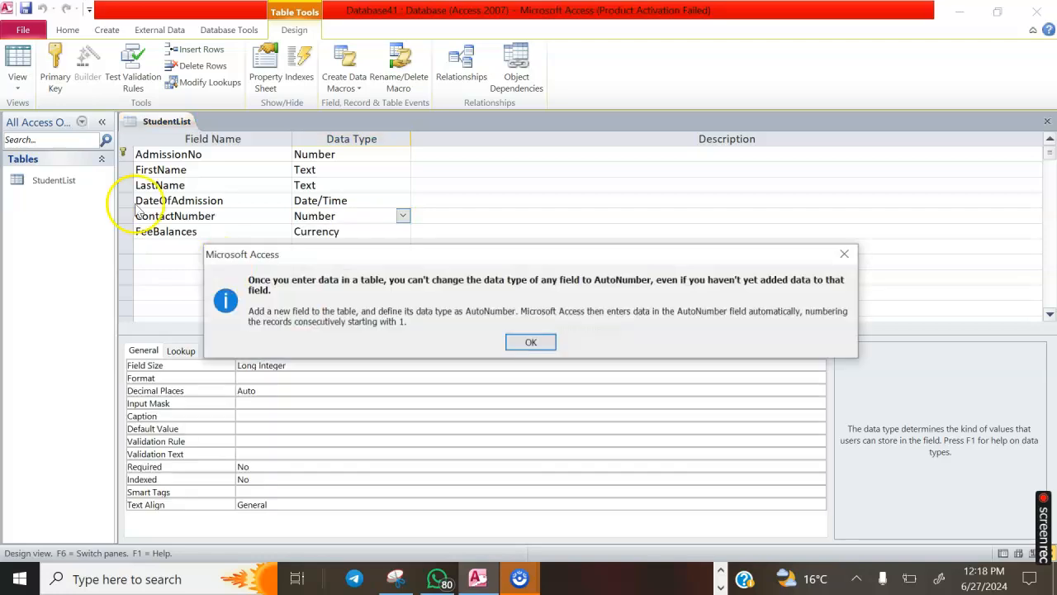
{"action": "left_click", "coordinate": [532, 342]}
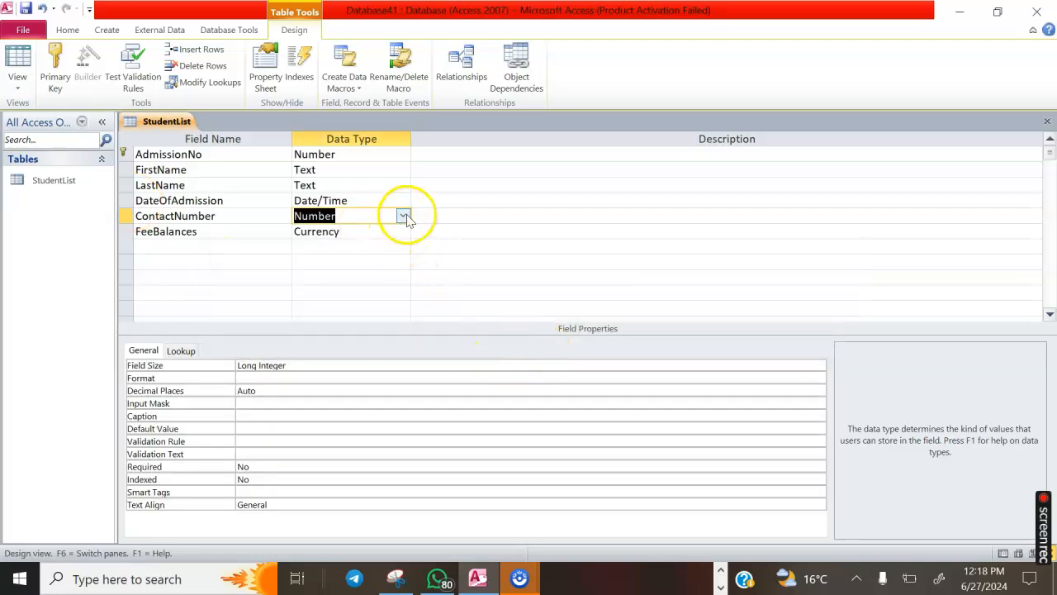
{"action": "left_click", "coordinate": [404, 217]}
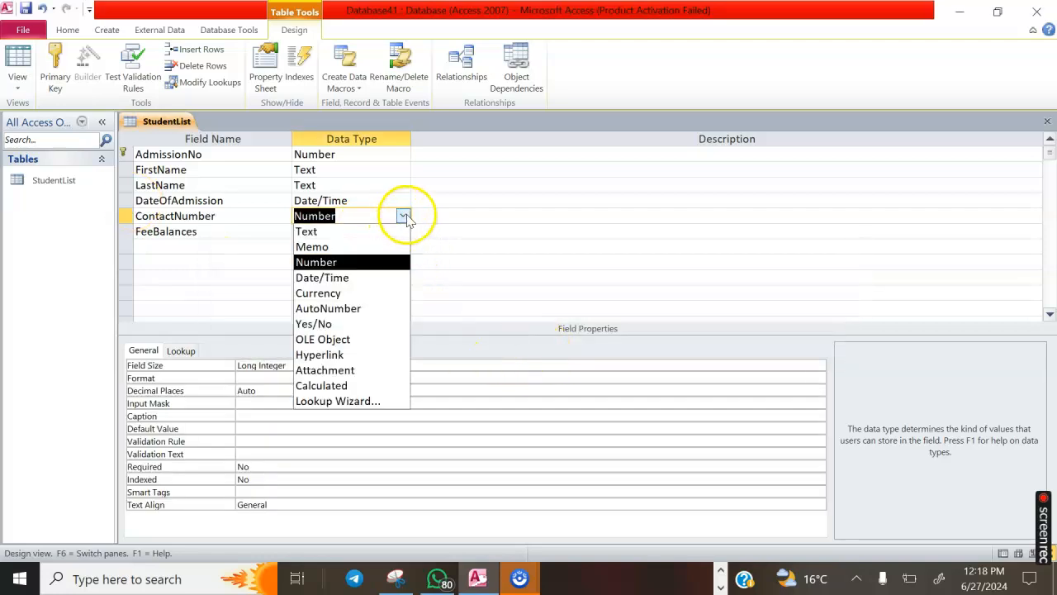
{"action": "left_click", "coordinate": [322, 262]}
Save the StudentList design and return to Datasheet View
{"action": "left_click", "coordinate": [18, 83]}
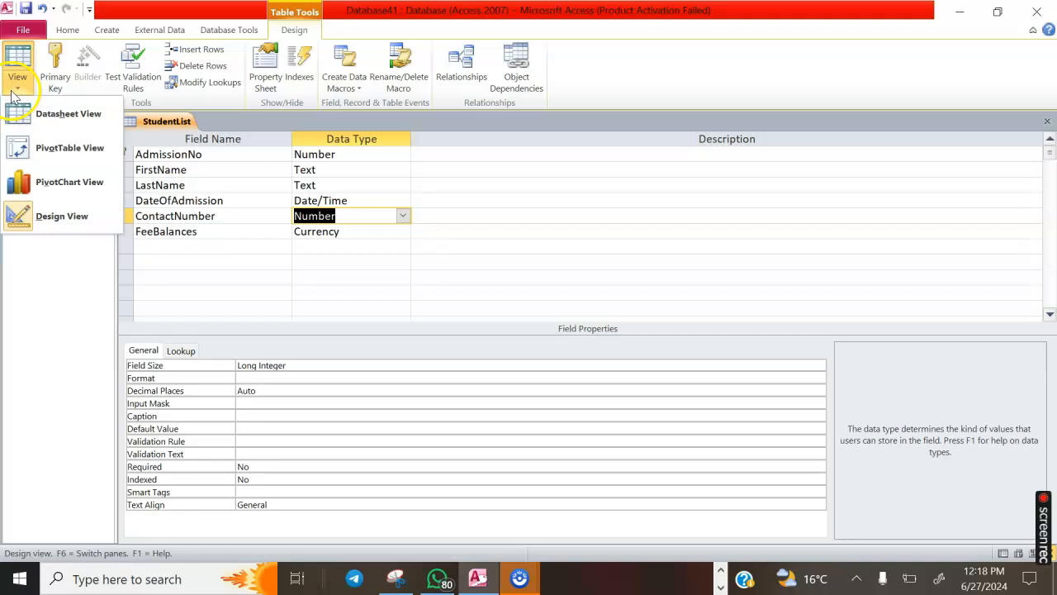
{"action": "left_click", "coordinate": [66, 113]}
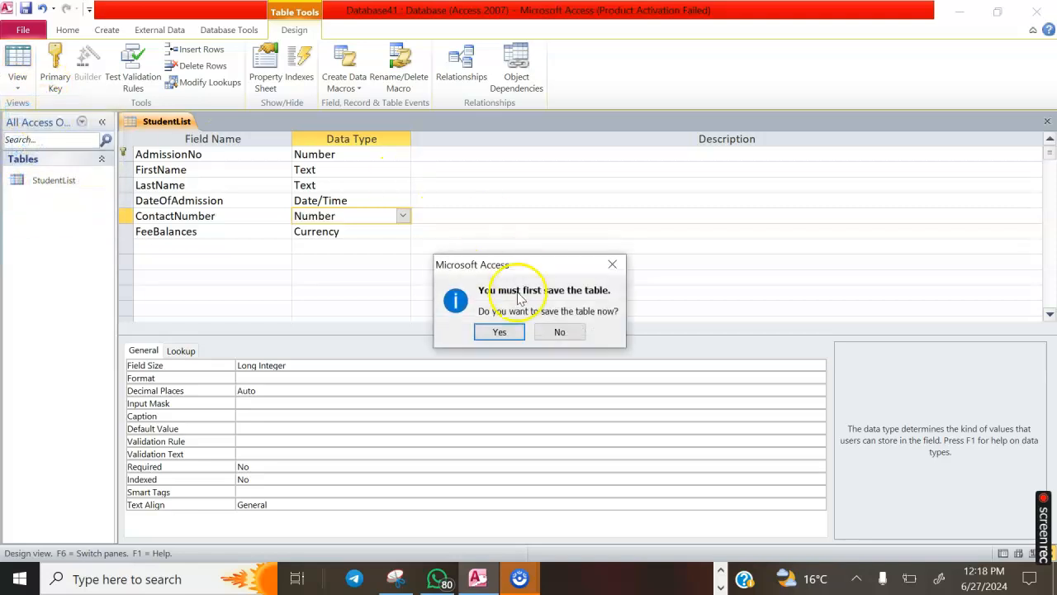
{"action": "left_click", "coordinate": [500, 331]}
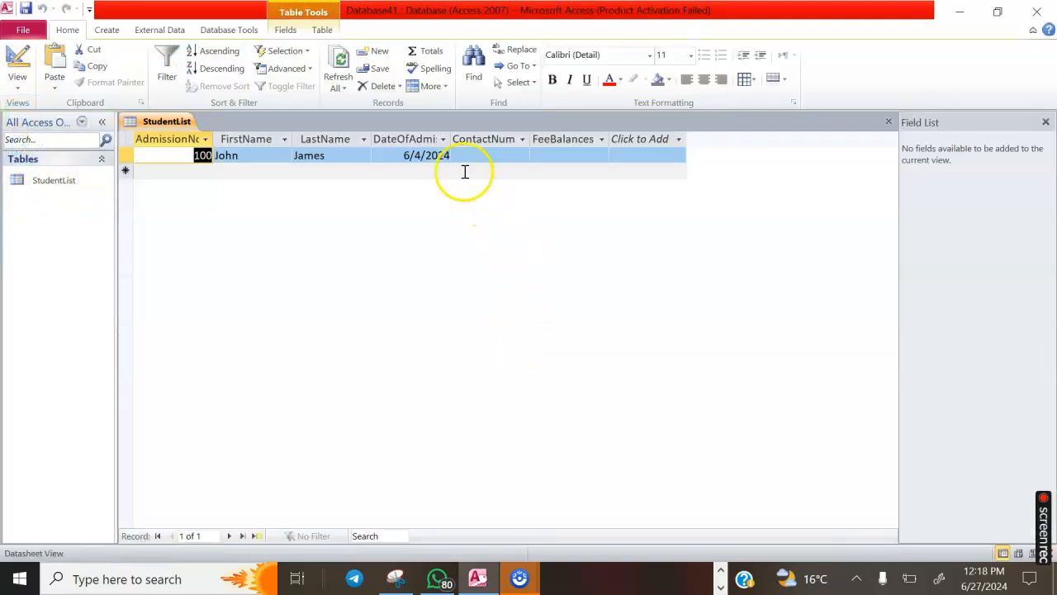
Enter record 100's contact number and a FeeBalances of 3000, then save the record
{"action": "left_click", "coordinate": [476, 157]}
{"action": "type", "text": "0755554"}
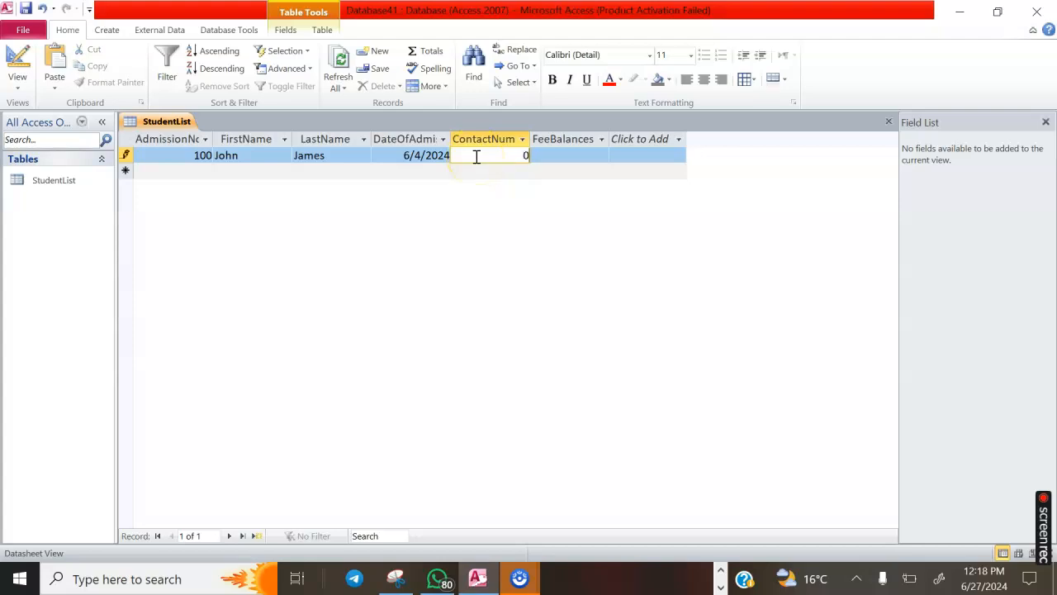
{"action": "left_click", "coordinate": [471, 207]}
{"action": "left_click", "coordinate": [572, 156]}
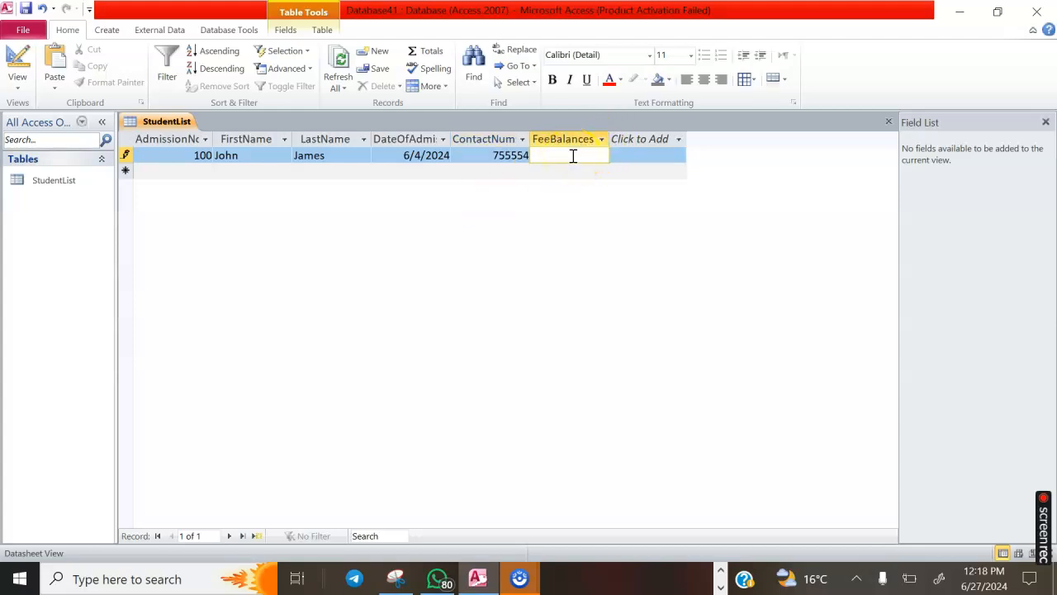
{"action": "type", "text": "378457"}
{"action": "key", "text": "BackSpace"}
{"action": "key", "text": "BackSpace"}
{"action": "key", "text": "BackSpace"}
{"action": "key", "text": "BackSpace"}
{"action": "key", "text": "BackSpace"}
{"action": "type", "text": "000"}
{"action": "left_click", "coordinate": [171, 175]}
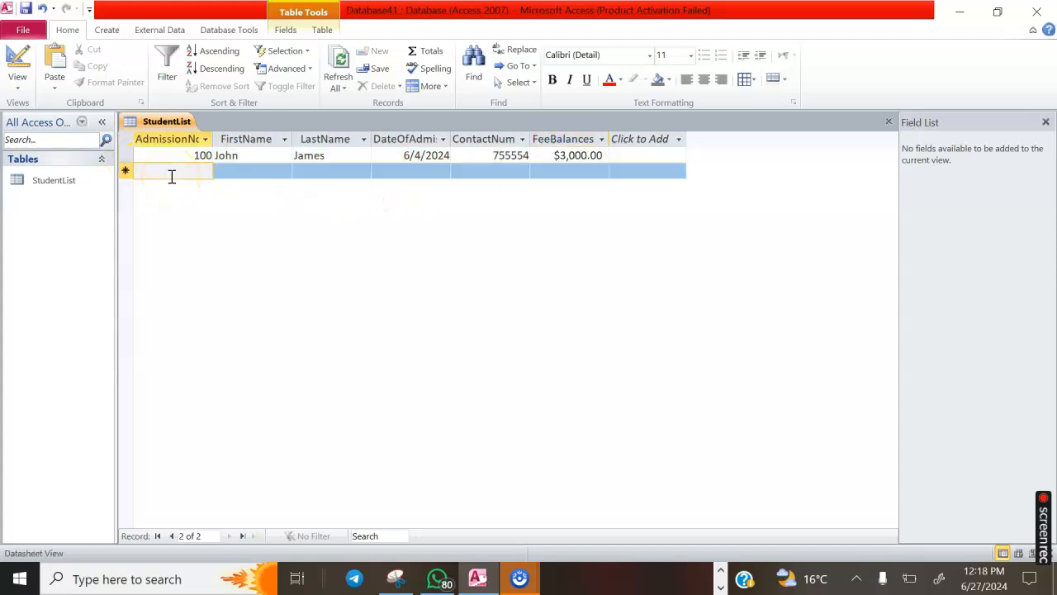
Start record 101 and enter the student's first and last name
{"action": "type", "text": "101"}
{"action": "left_click", "coordinate": [244, 171]}
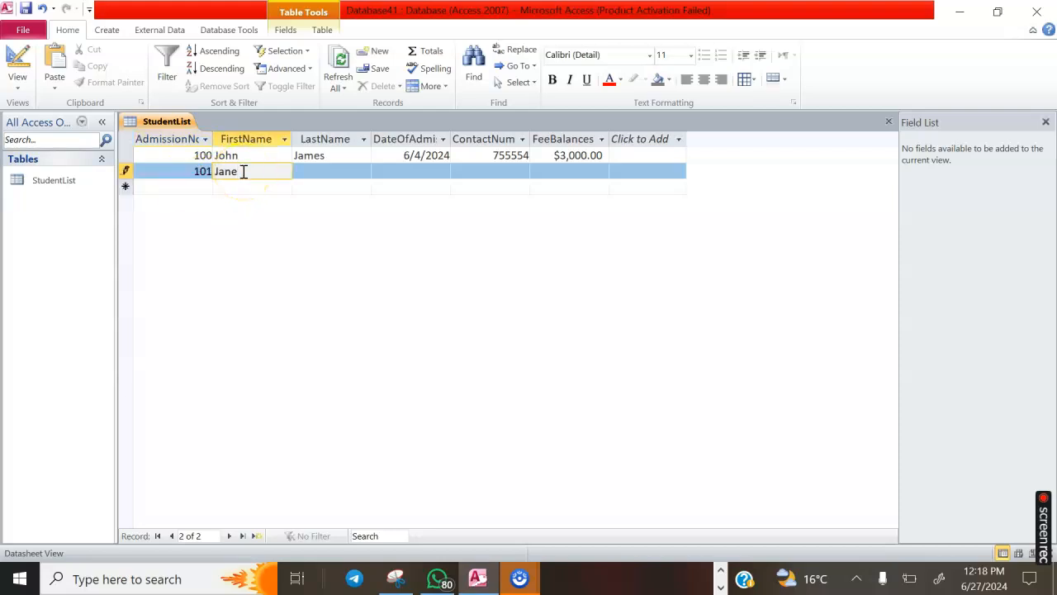
{"action": "left_click", "coordinate": [322, 171]}
Give record 101 admission date 6/8/2024, its contact number and a fee balance of 675
{"action": "left_click", "coordinate": [417, 171]}
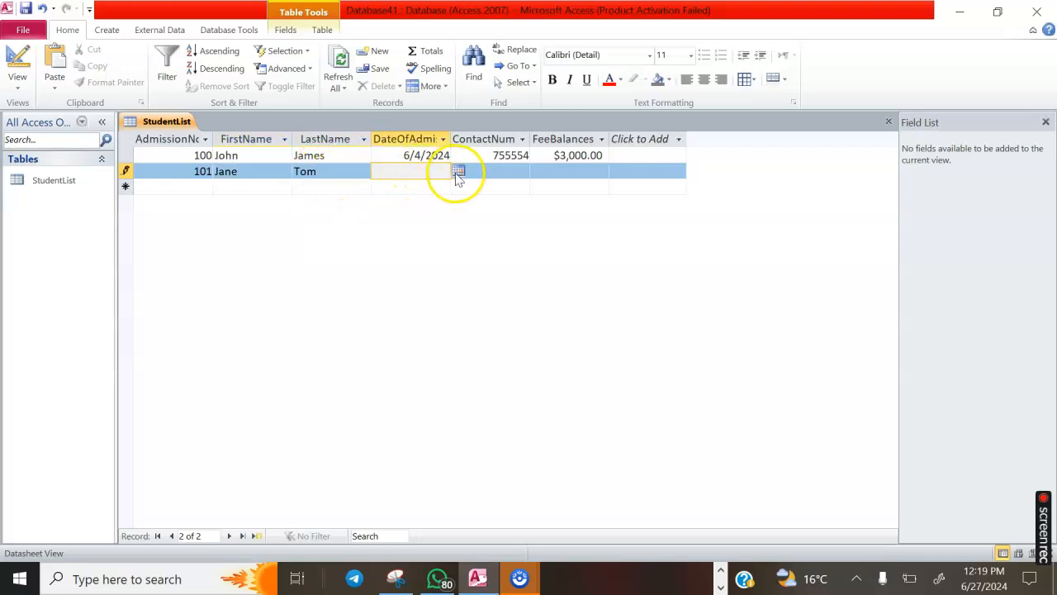
{"action": "left_click", "coordinate": [459, 171]}
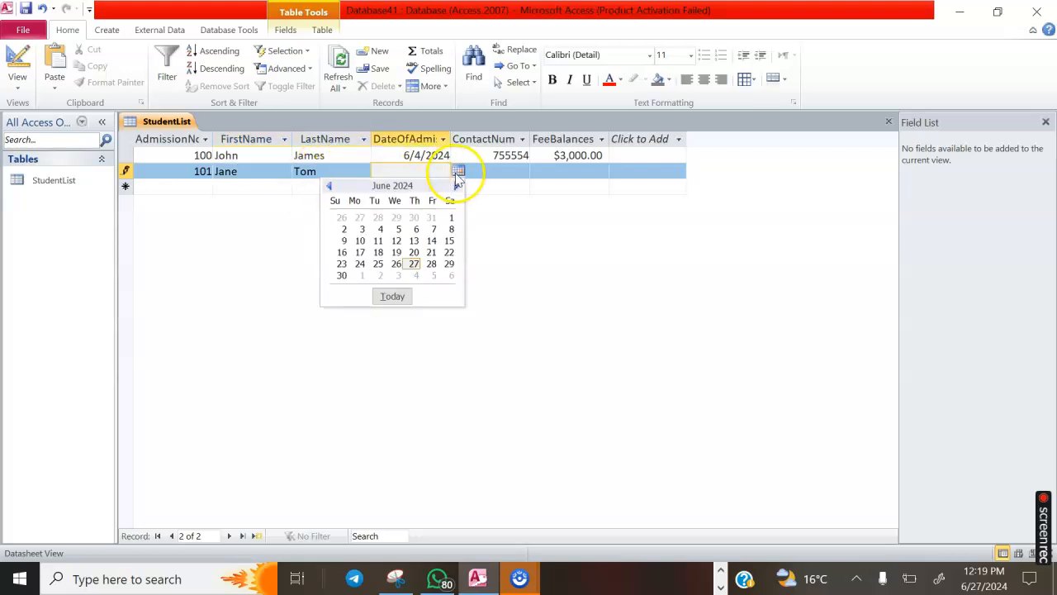
{"action": "left_click", "coordinate": [451, 229]}
{"action": "left_click", "coordinate": [519, 172]}
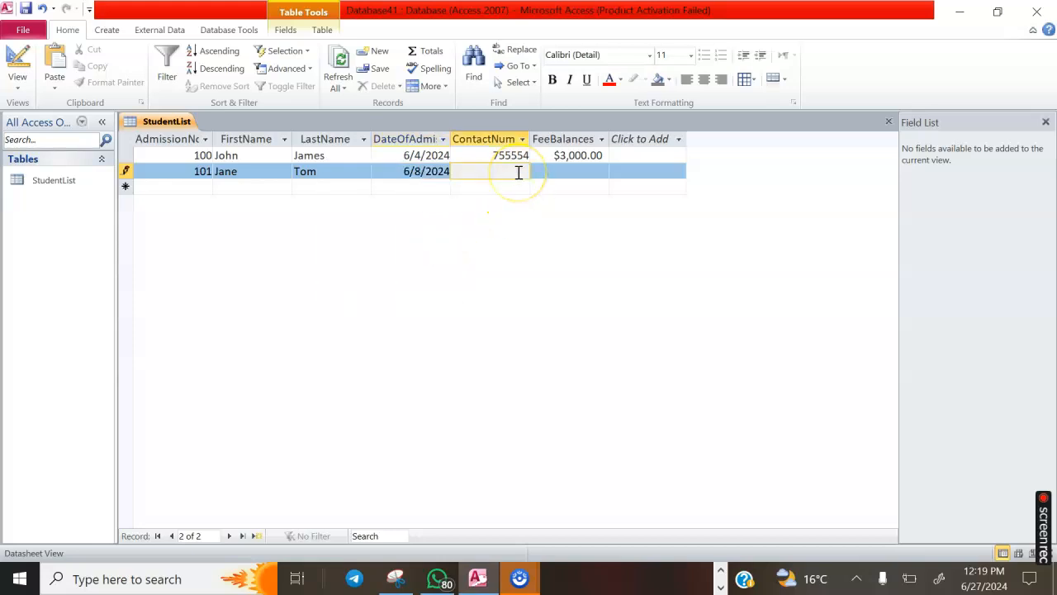
{"action": "type", "text": "583211"}
{"action": "left_click", "coordinate": [601, 176]}
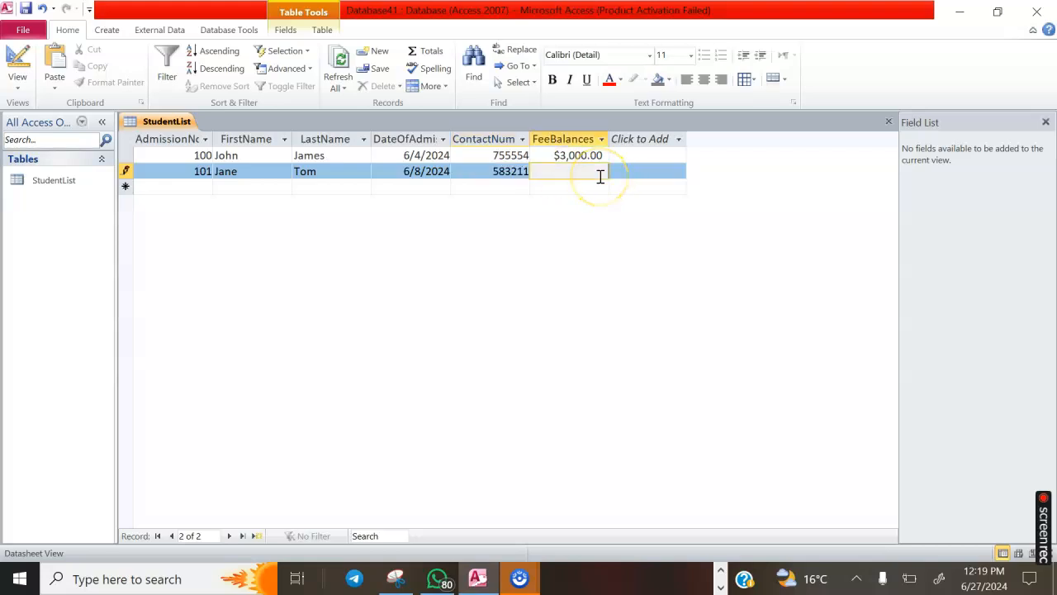
{"action": "type", "text": "675"}
Save record 101, then start record 102 with the student's first and last name
{"action": "left_click", "coordinate": [206, 185]}
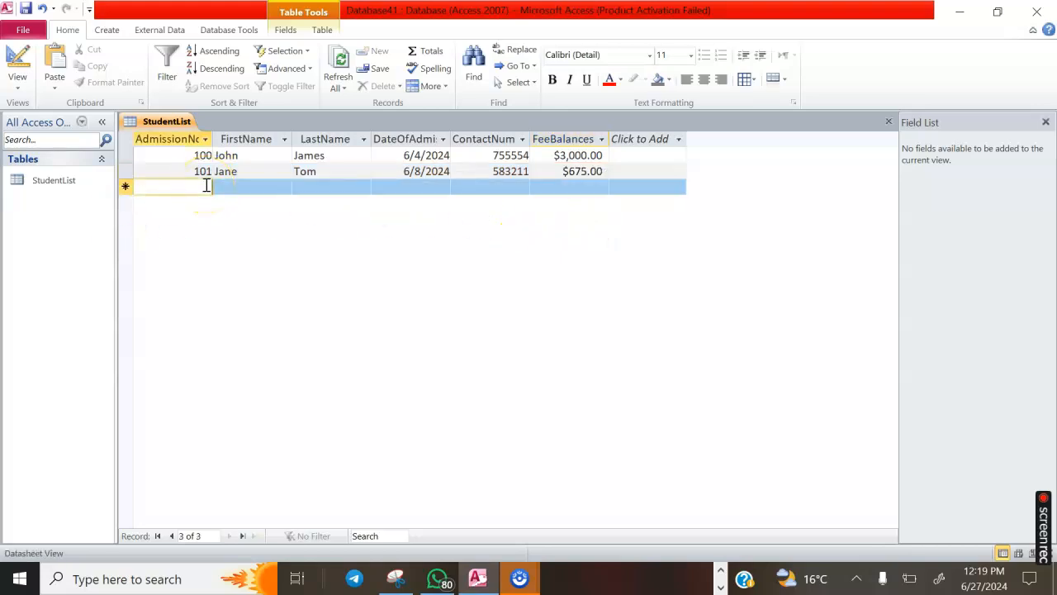
{"action": "type", "text": "102"}
{"action": "left_click", "coordinate": [244, 192]}
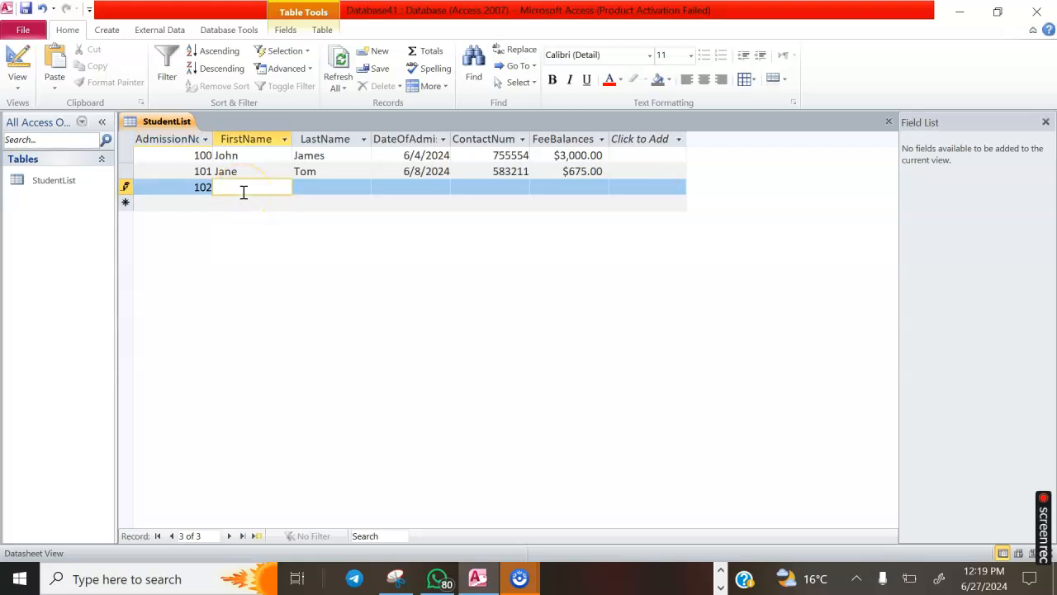
{"action": "left_click", "coordinate": [323, 189]}
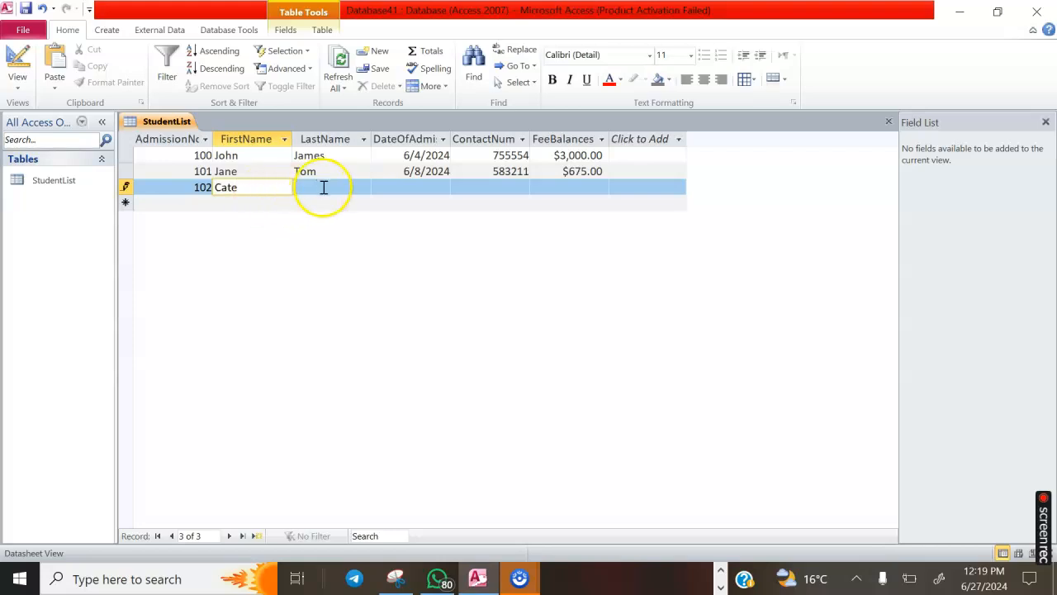
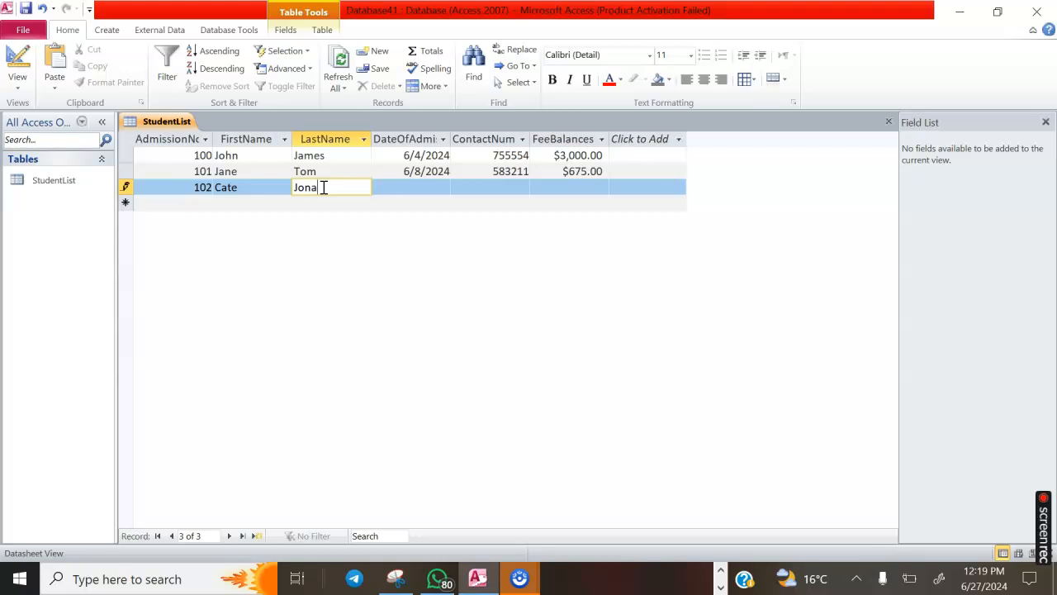
Give record 102 admission date 6/21/2024, its contact number and a 0 fee balance, then save
{"action": "left_click", "coordinate": [390, 183]}
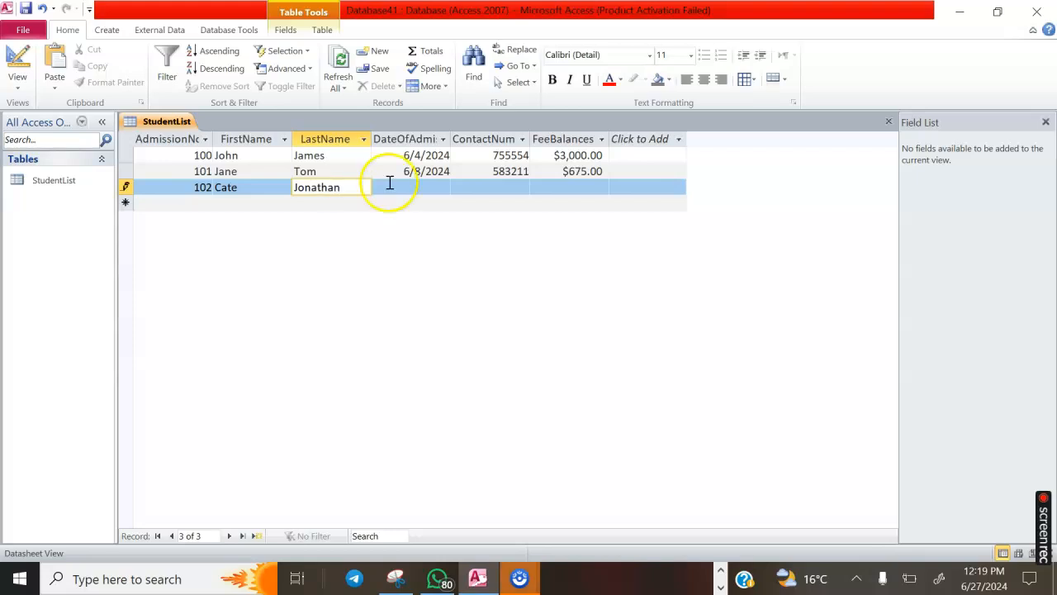
{"action": "left_click", "coordinate": [432, 188]}
{"action": "left_click", "coordinate": [458, 188]}
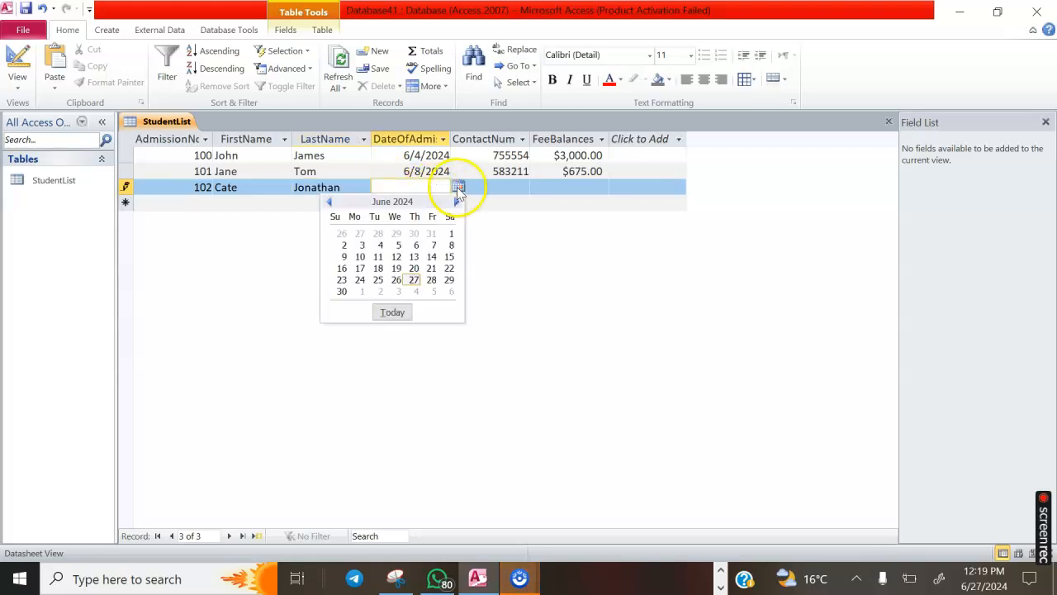
{"action": "left_click", "coordinate": [431, 267]}
{"action": "left_click", "coordinate": [503, 186]}
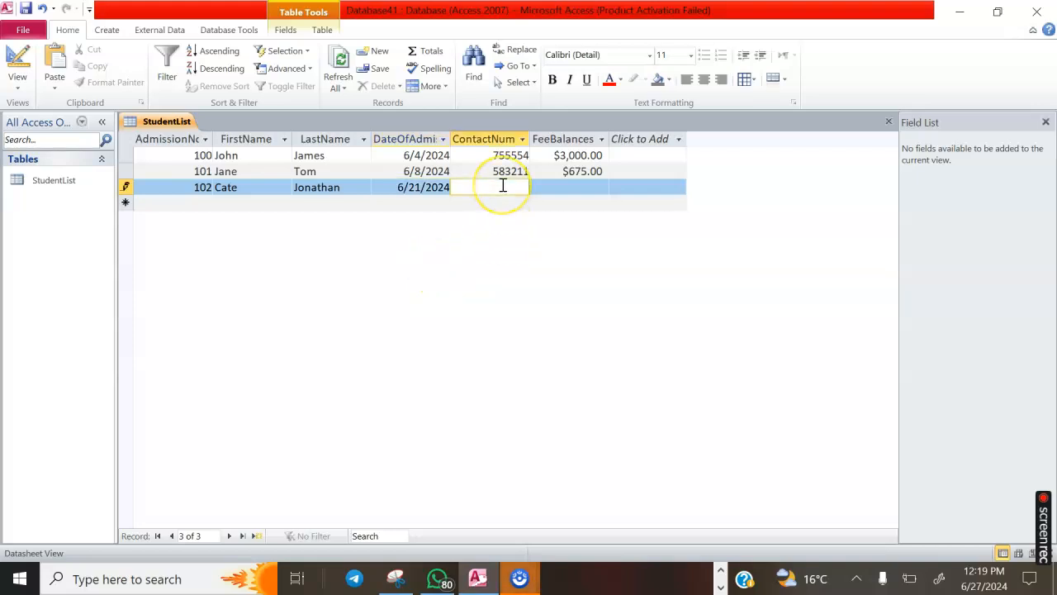
{"action": "type", "text": "691233"}
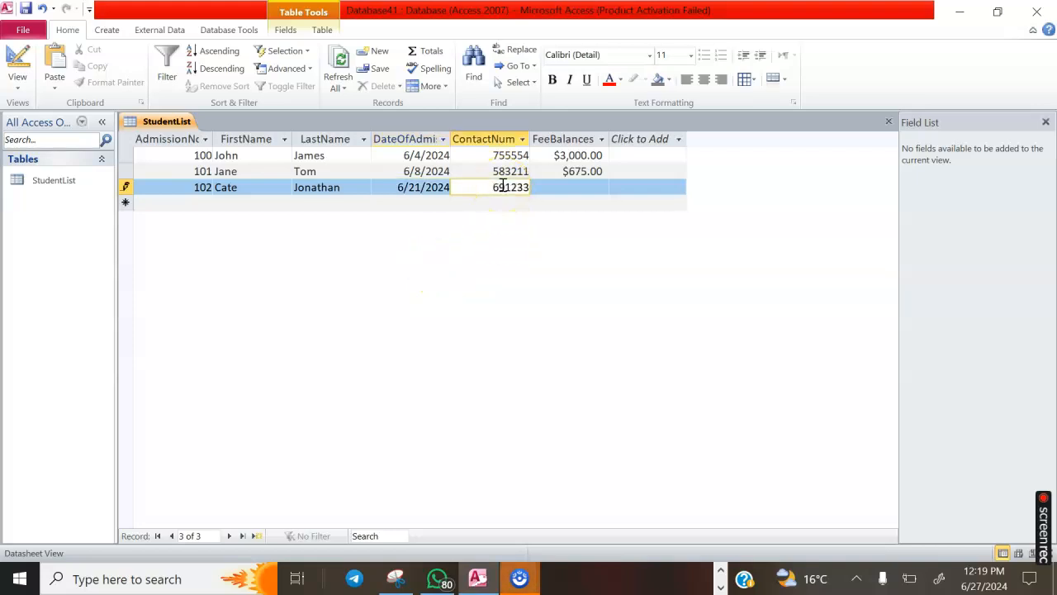
{"action": "left_click", "coordinate": [566, 190]}
{"action": "type", "text": "0"}
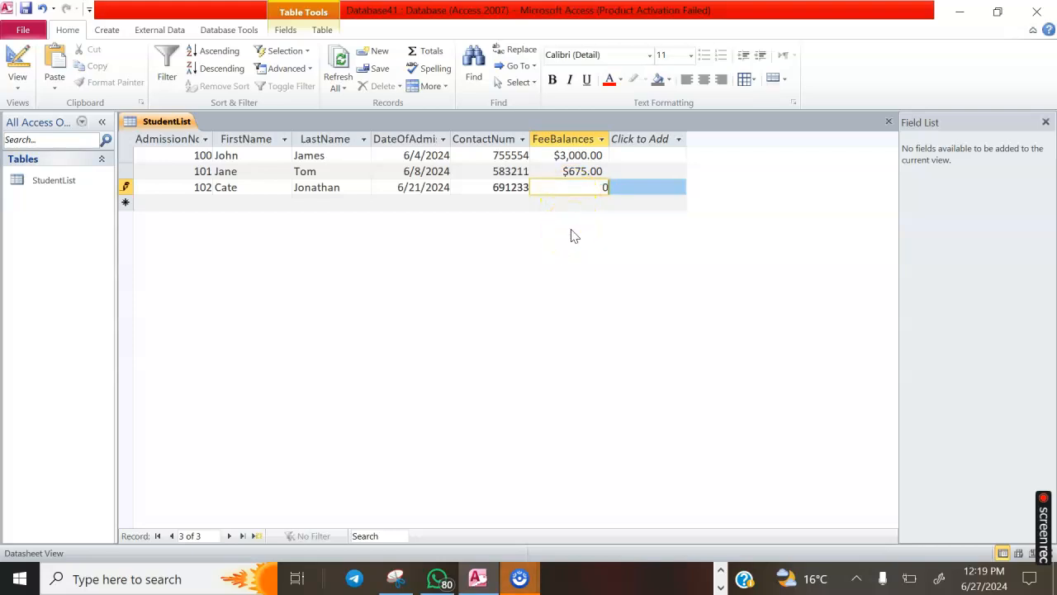
{"action": "left_click", "coordinate": [565, 226]}
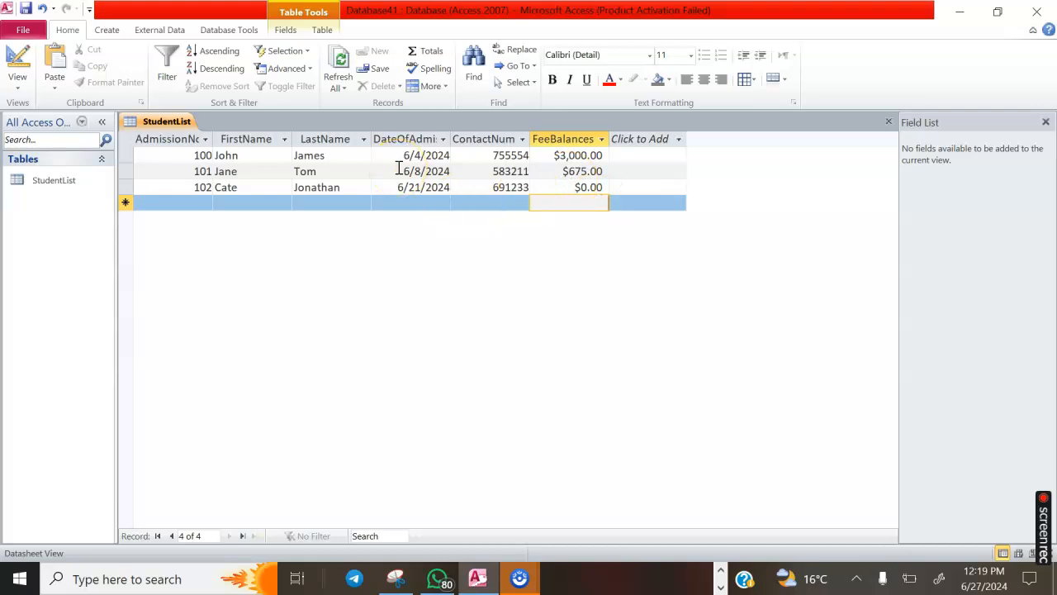
Set the FeeBalances Format property to Standard in Design View and save the table
{"action": "left_click", "coordinate": [568, 143]}
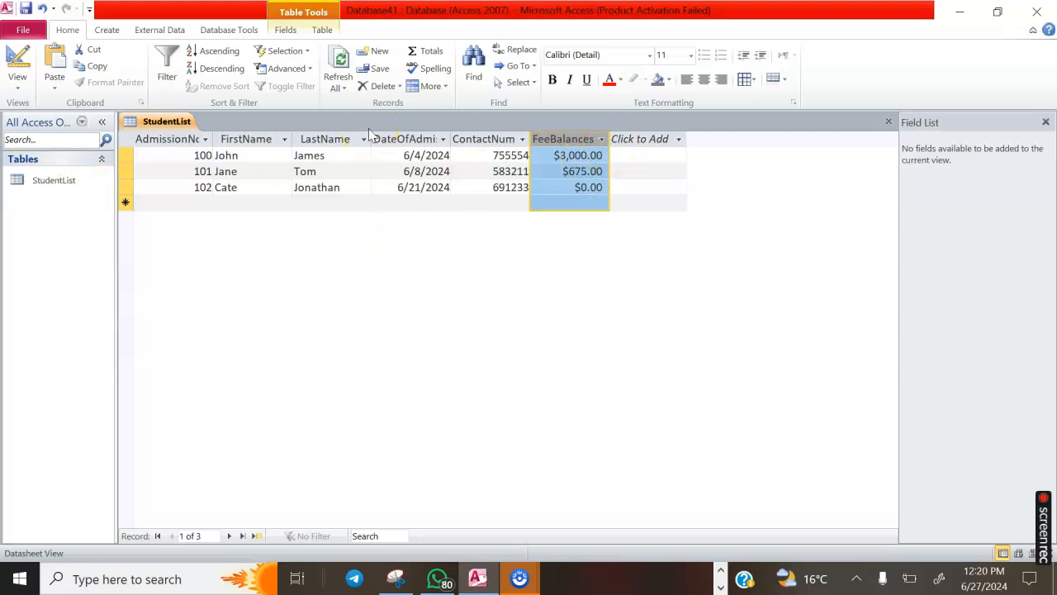
{"action": "left_click", "coordinate": [17, 79]}
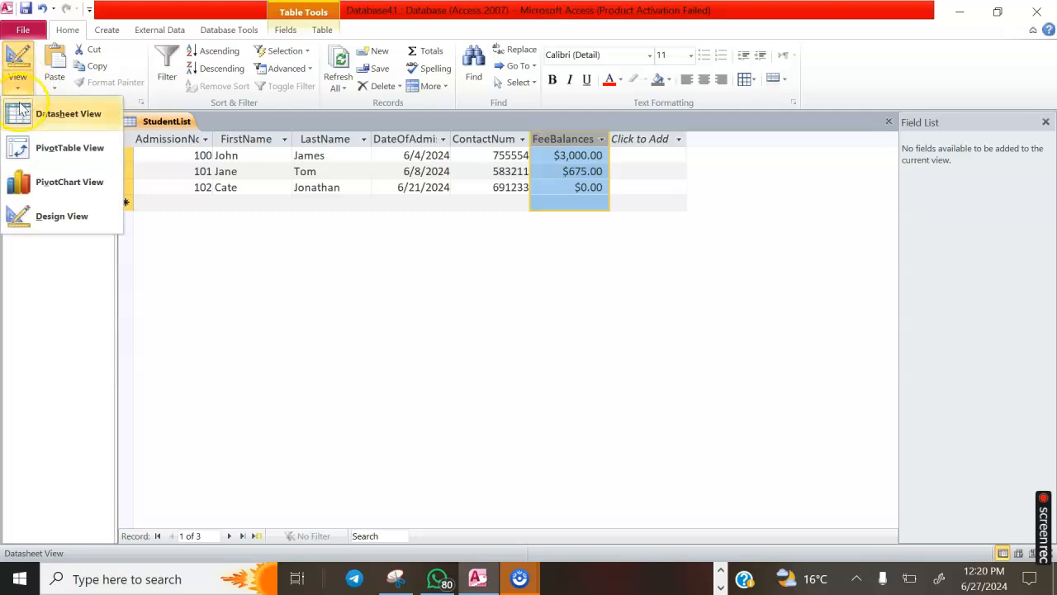
{"action": "left_click", "coordinate": [47, 216]}
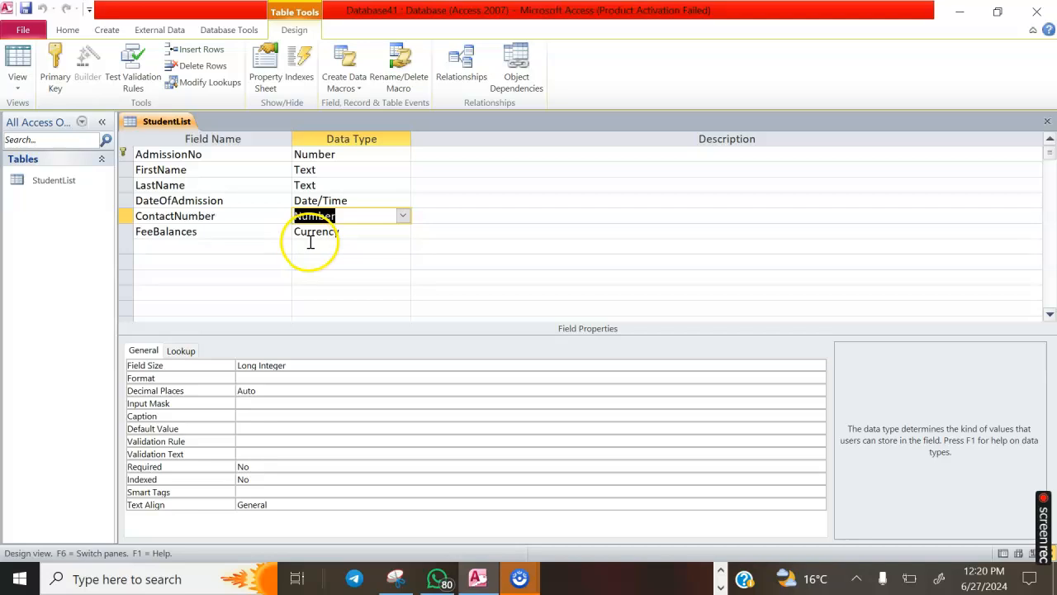
{"action": "left_click", "coordinate": [313, 233]}
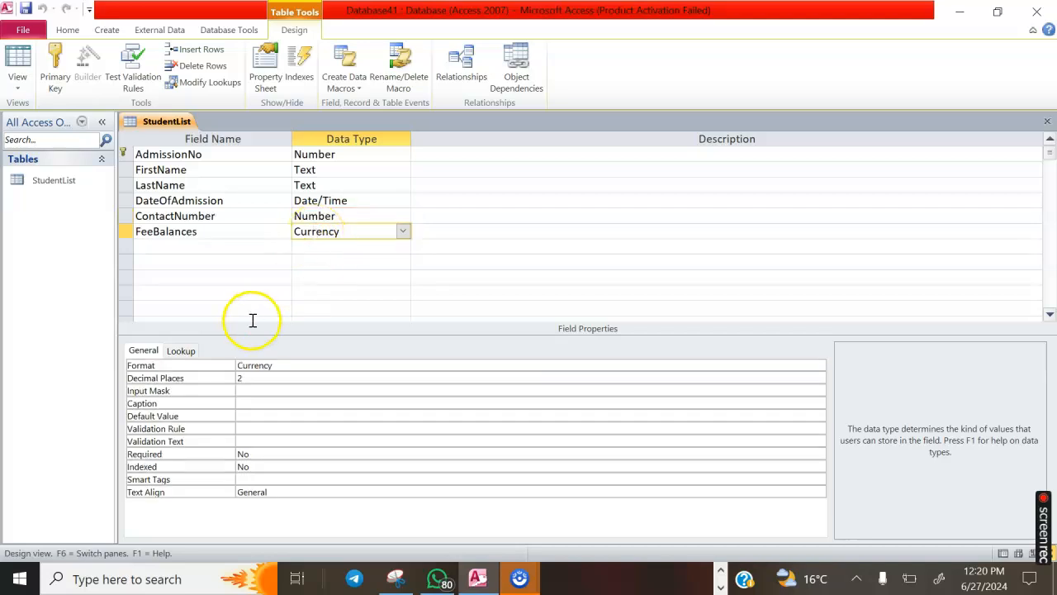
{"action": "left_click", "coordinate": [266, 365]}
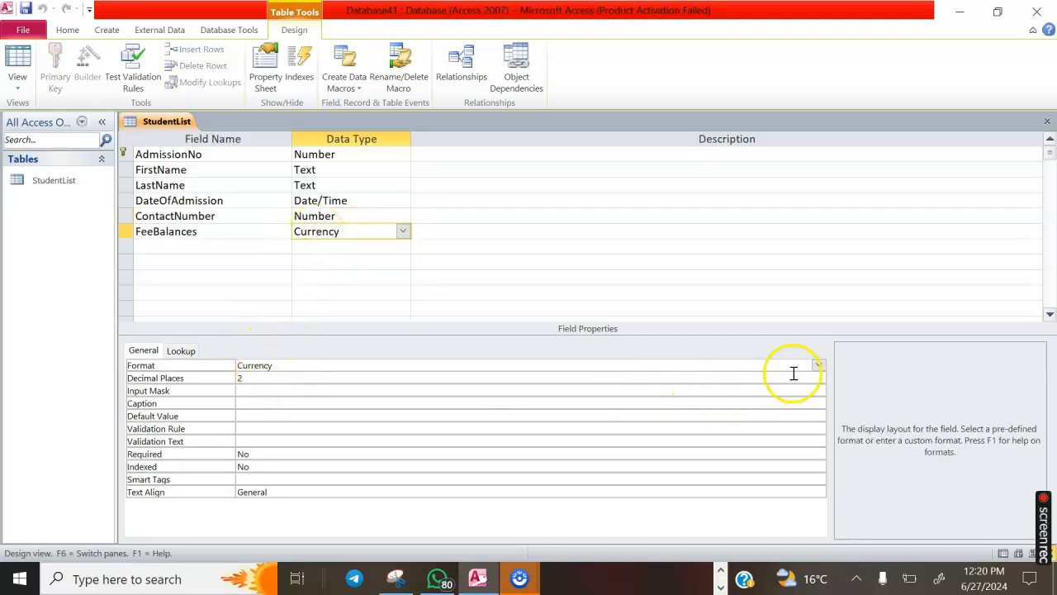
{"action": "left_click", "coordinate": [819, 365]}
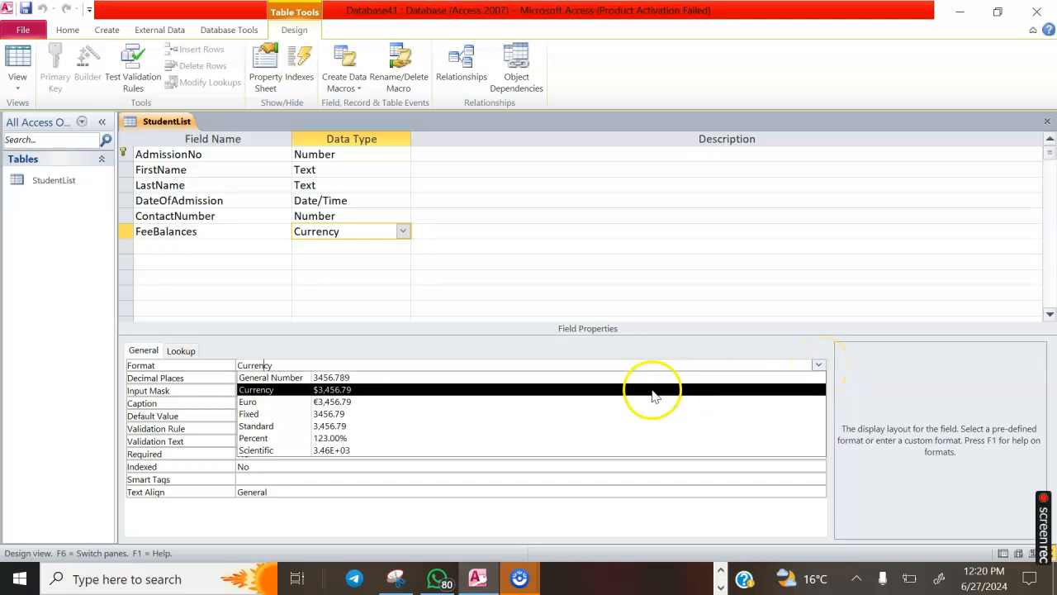
{"action": "left_click", "coordinate": [369, 431]}
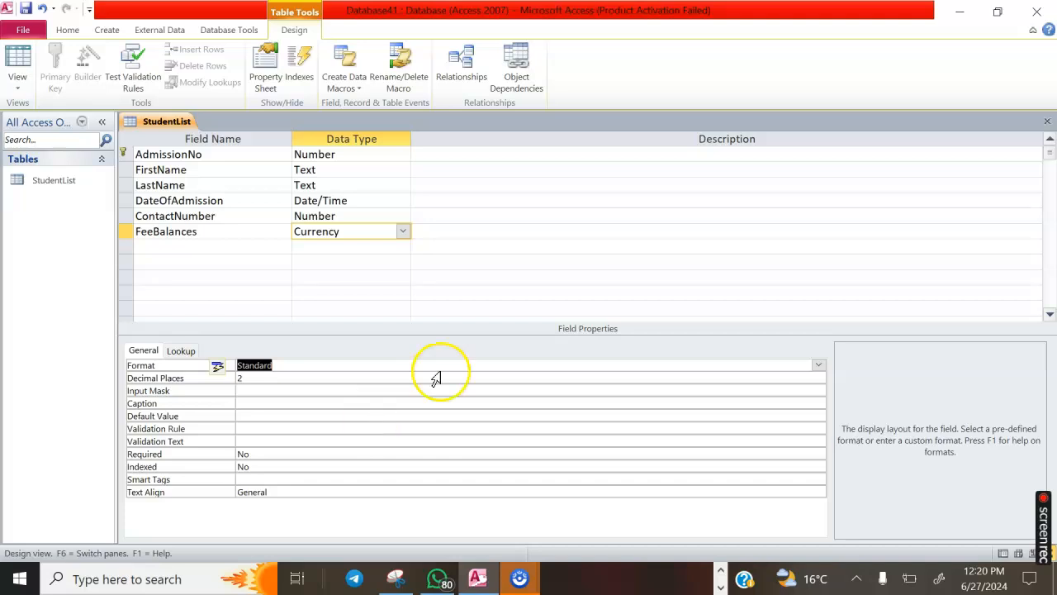
{"action": "left_click", "coordinate": [18, 83]}
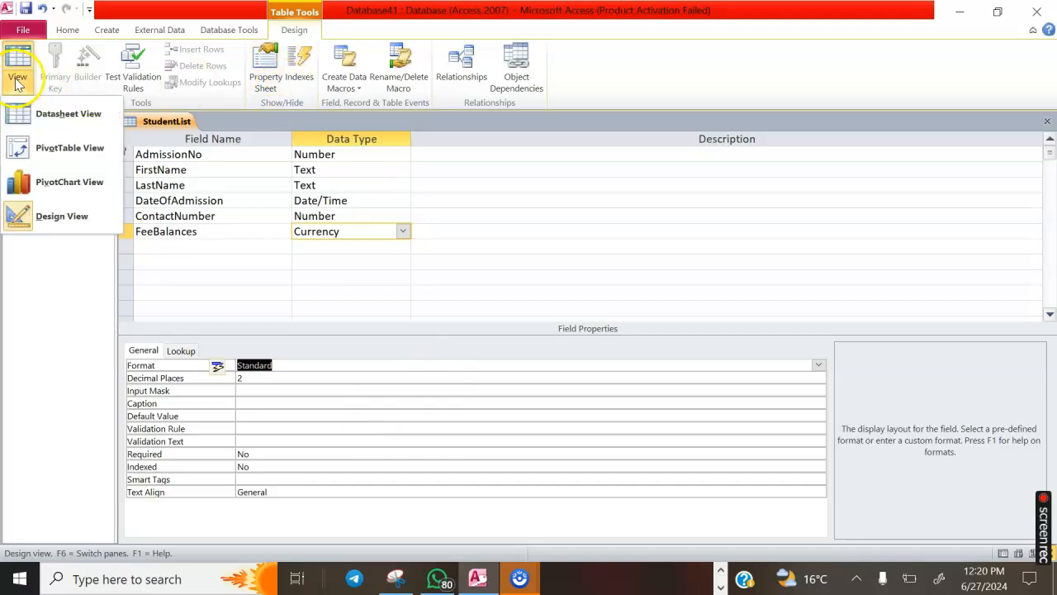
{"action": "left_click", "coordinate": [58, 114]}
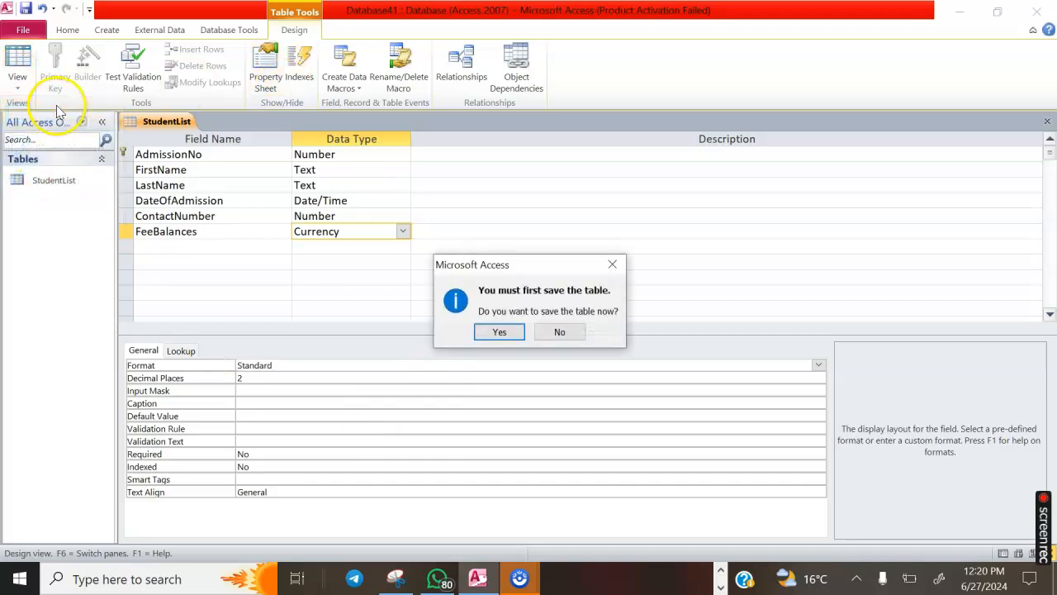
{"action": "left_click", "coordinate": [500, 332]}
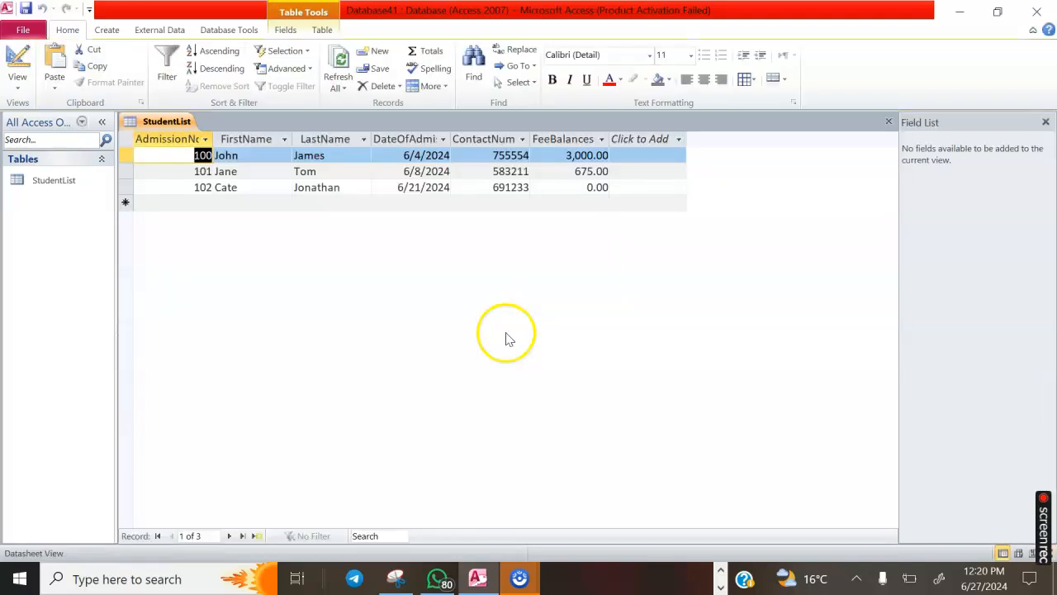
Enter AdmissionNo 102 in a new record and dismiss the duplicate primary-key error
{"action": "left_click", "coordinate": [588, 187]}
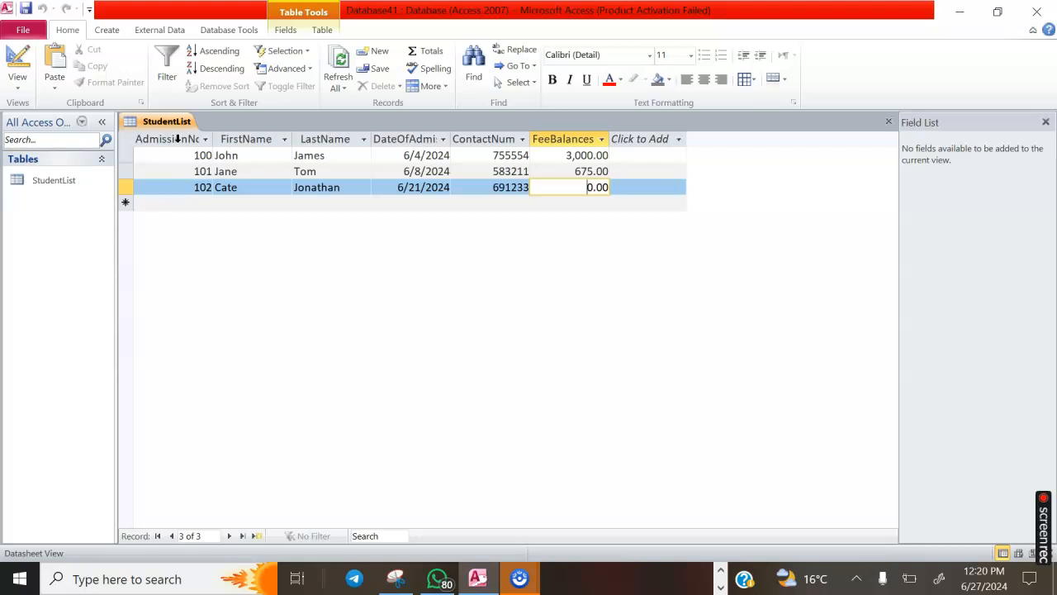
{"action": "left_click", "coordinate": [198, 203]}
{"action": "type", "text": "102"}
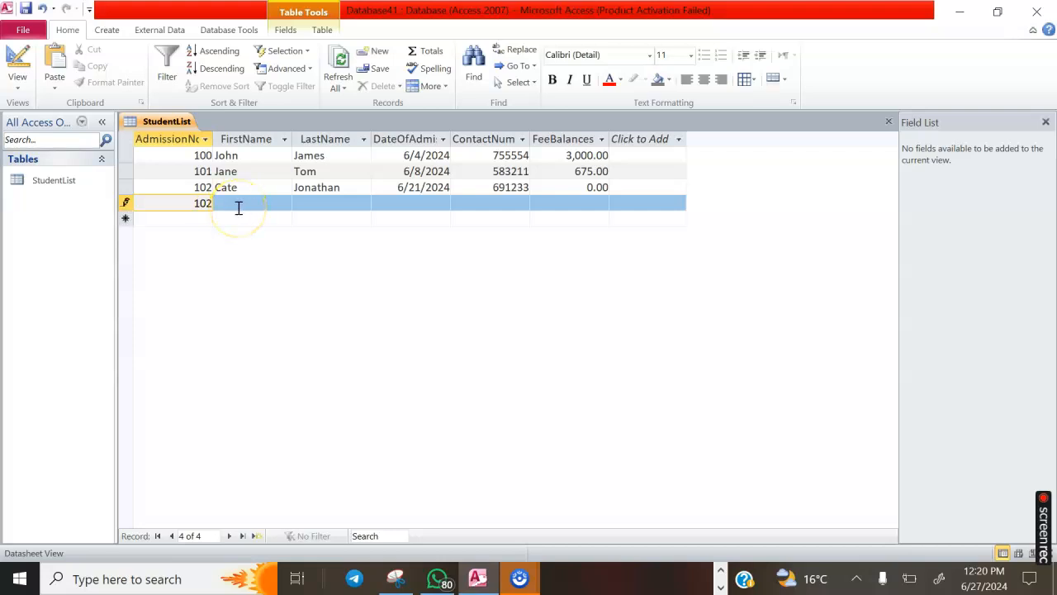
{"action": "left_click", "coordinate": [238, 208]}
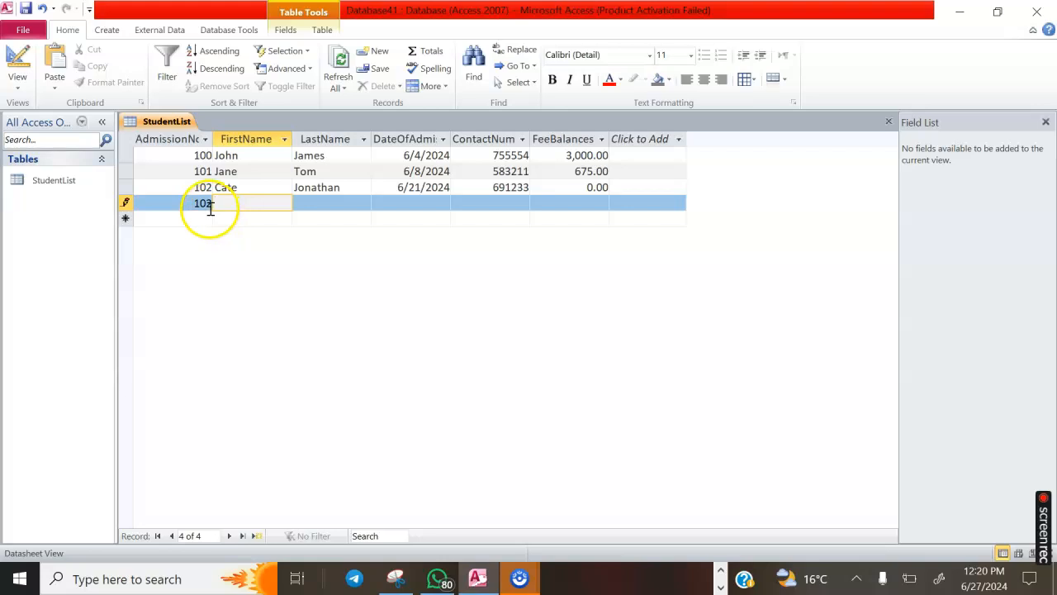
{"action": "left_click", "coordinate": [206, 207]}
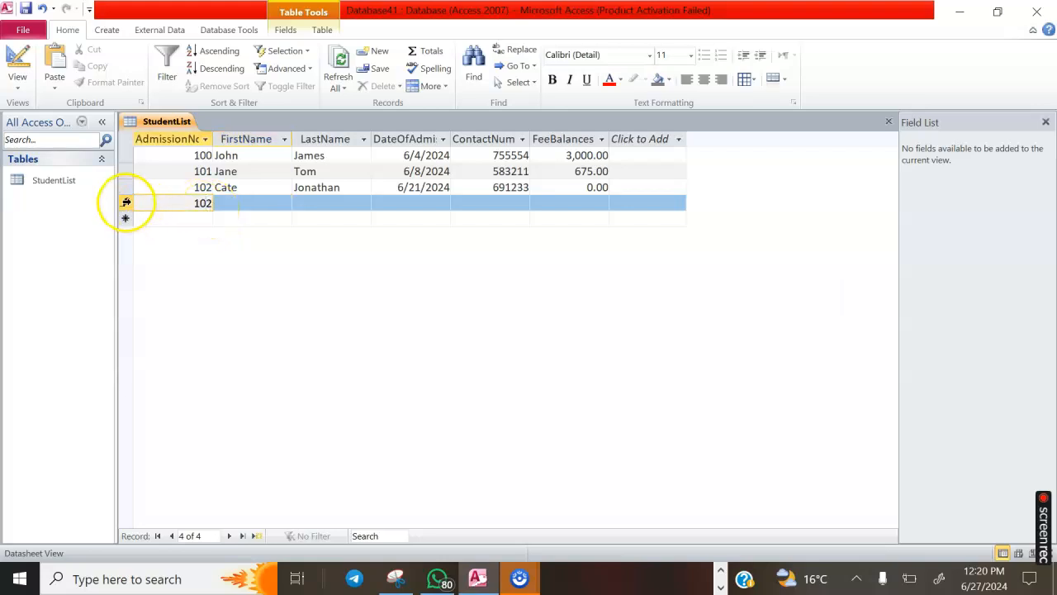
{"action": "left_click", "coordinate": [127, 202]}
{"action": "left_click", "coordinate": [500, 330]}
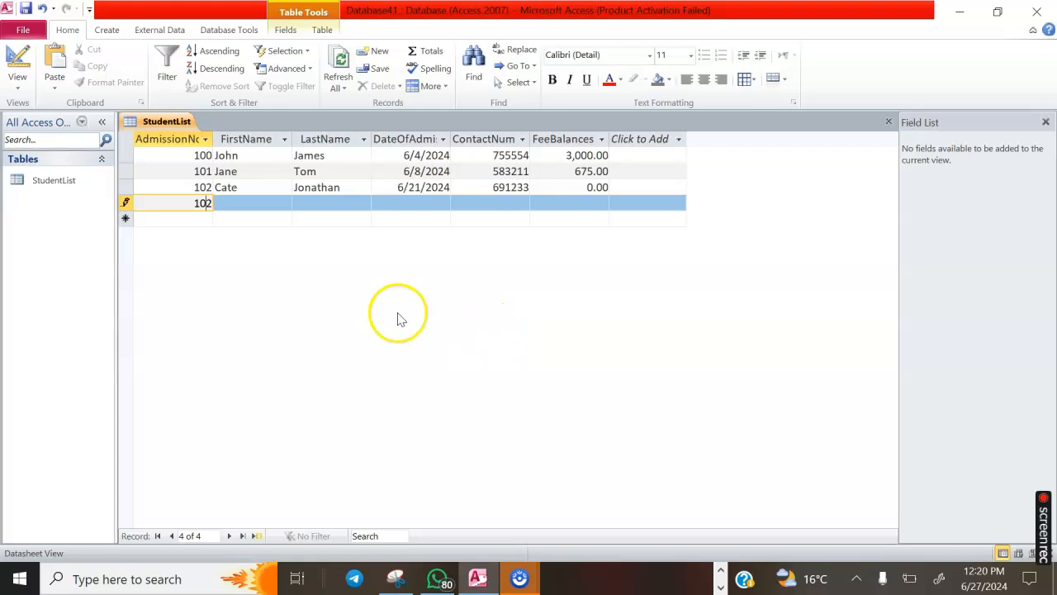
Retry saving the duplicate record and switching to Design View, dismissing each duplicate-values error
{"action": "left_click", "coordinate": [228, 207]}
{"action": "key", "text": "Tab"}
{"action": "left_click", "coordinate": [18, 71]}
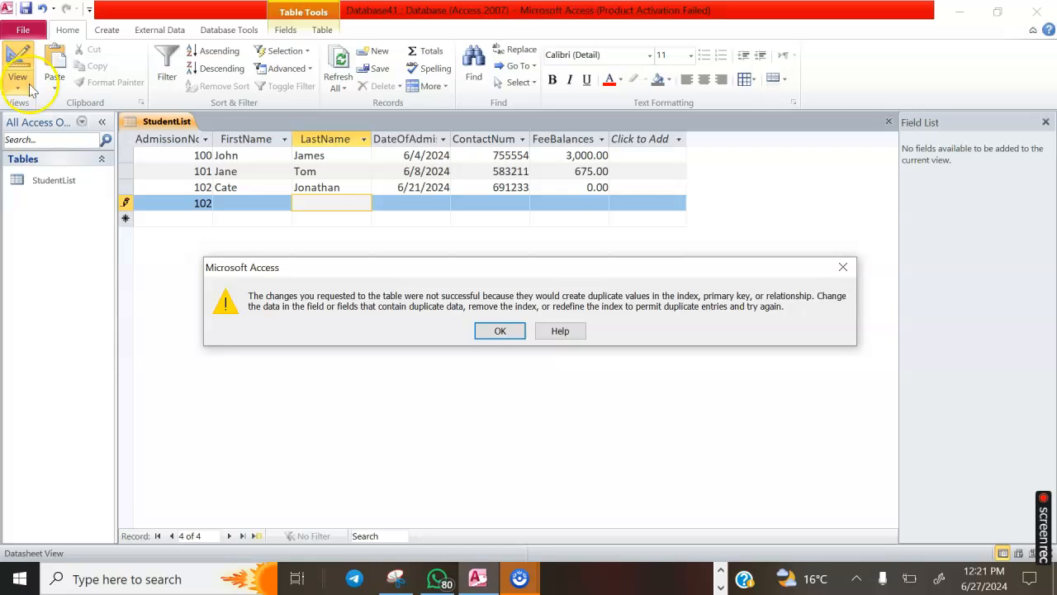
{"action": "left_click", "coordinate": [499, 331]}
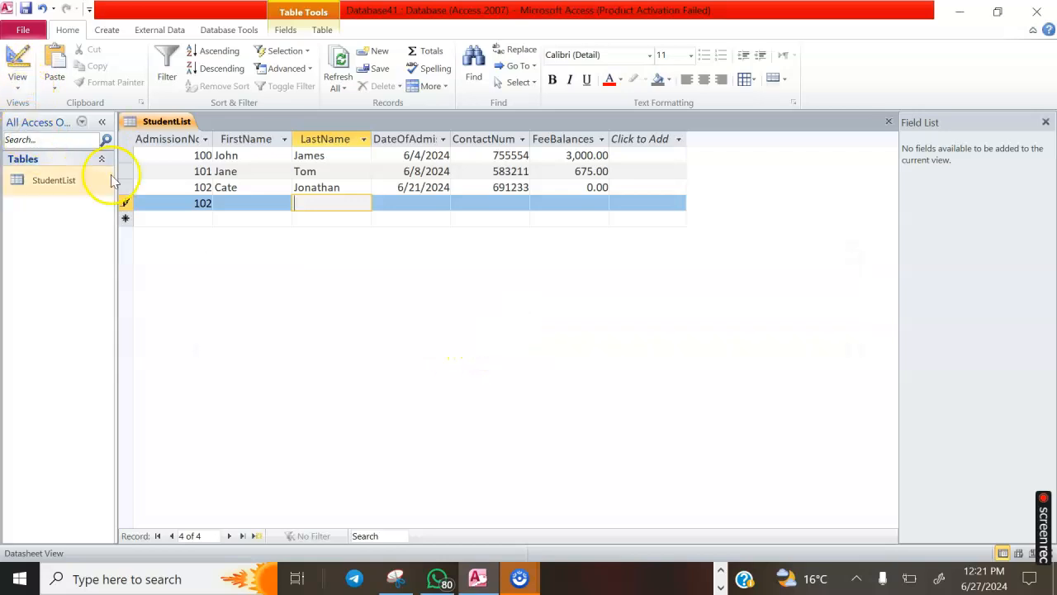
{"action": "left_click", "coordinate": [23, 80]}
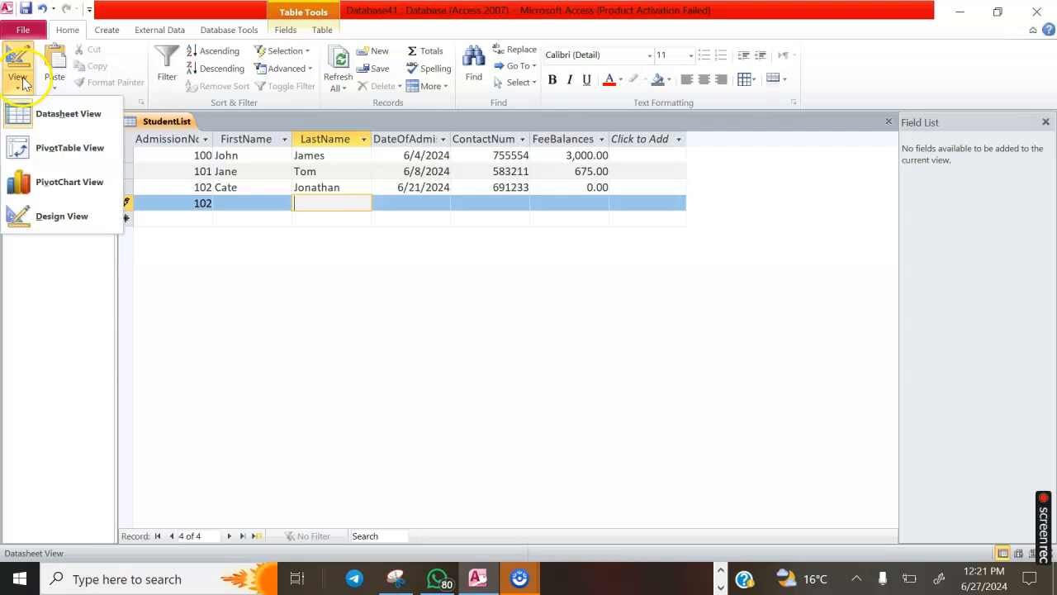
{"action": "left_click", "coordinate": [43, 215]}
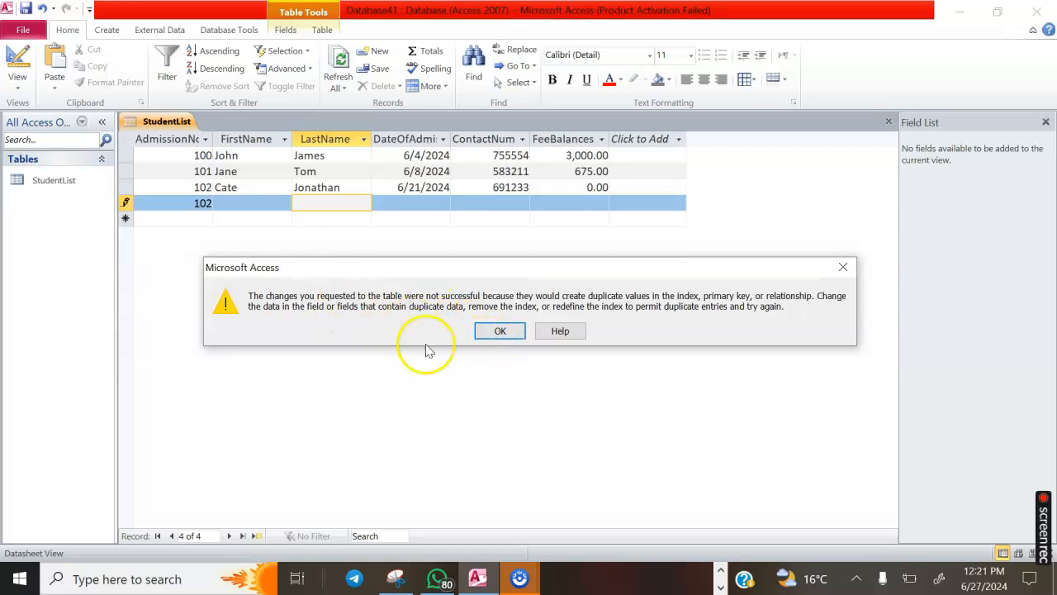
{"action": "left_click", "coordinate": [499, 331]}
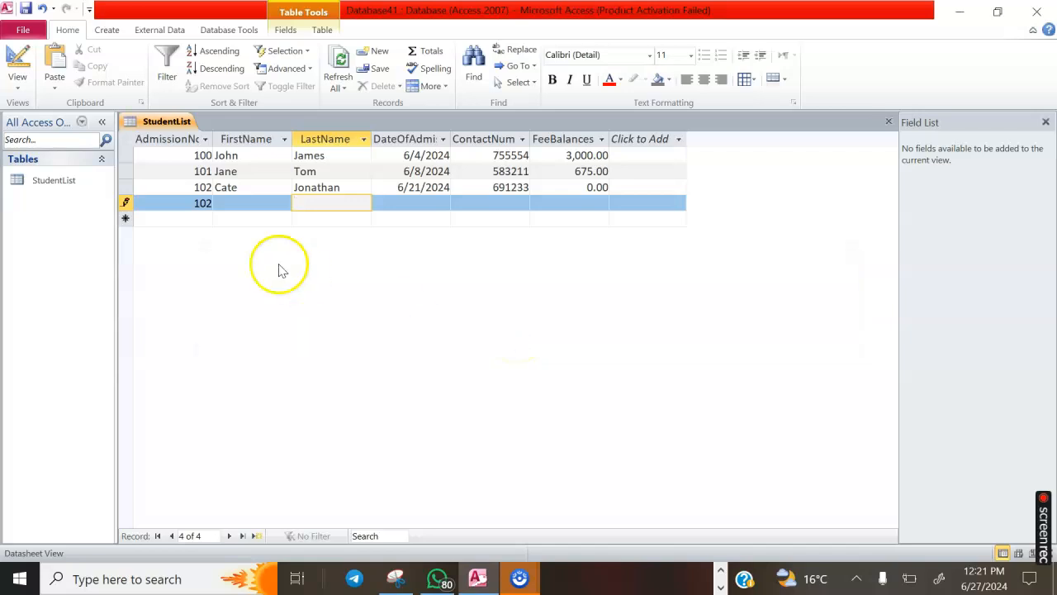
Clear the new record's AdmissionNo 102 and dismiss the null primary-key error on leaving the row
{"action": "left_click", "coordinate": [207, 203]}
{"action": "key", "text": "BackSpace"}
{"action": "key", "text": "BackSpace"}
{"action": "key", "text": "BackSpace"}
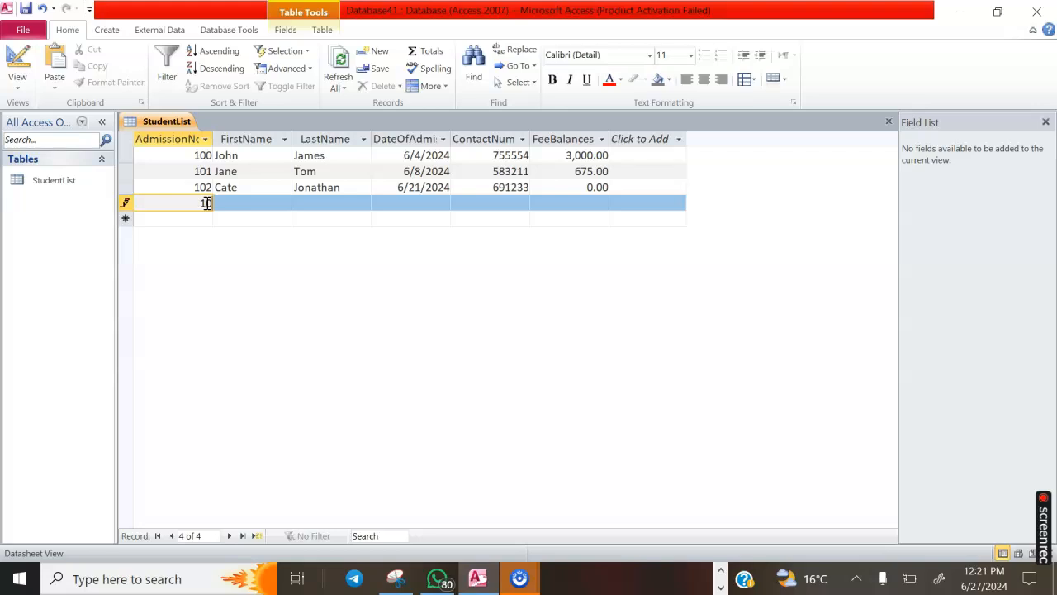
{"action": "left_click", "coordinate": [306, 215]}
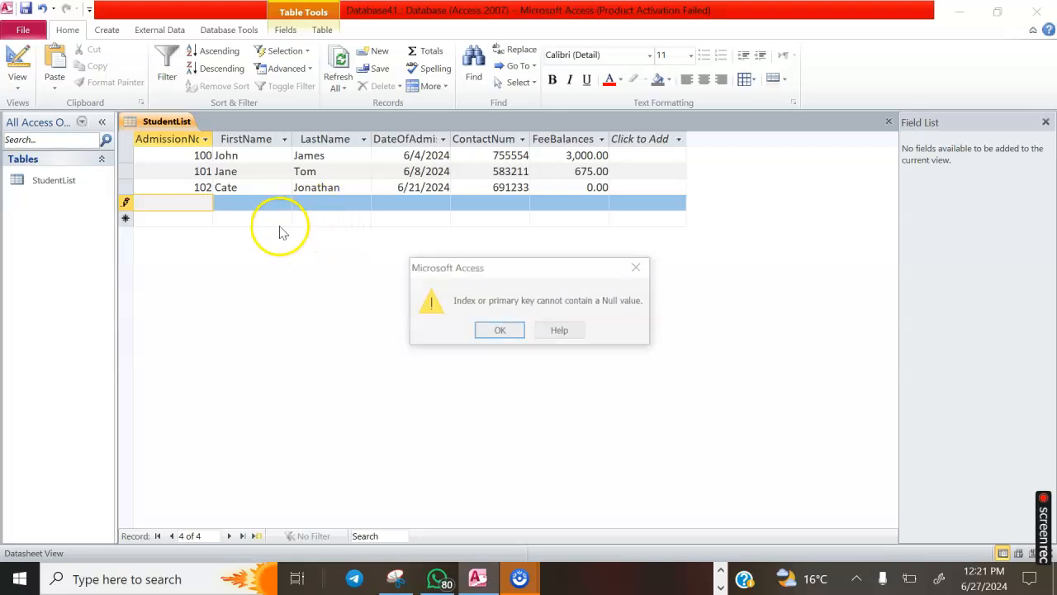
{"action": "left_click", "coordinate": [500, 330]}
{"action": "left_click", "coordinate": [262, 187]}
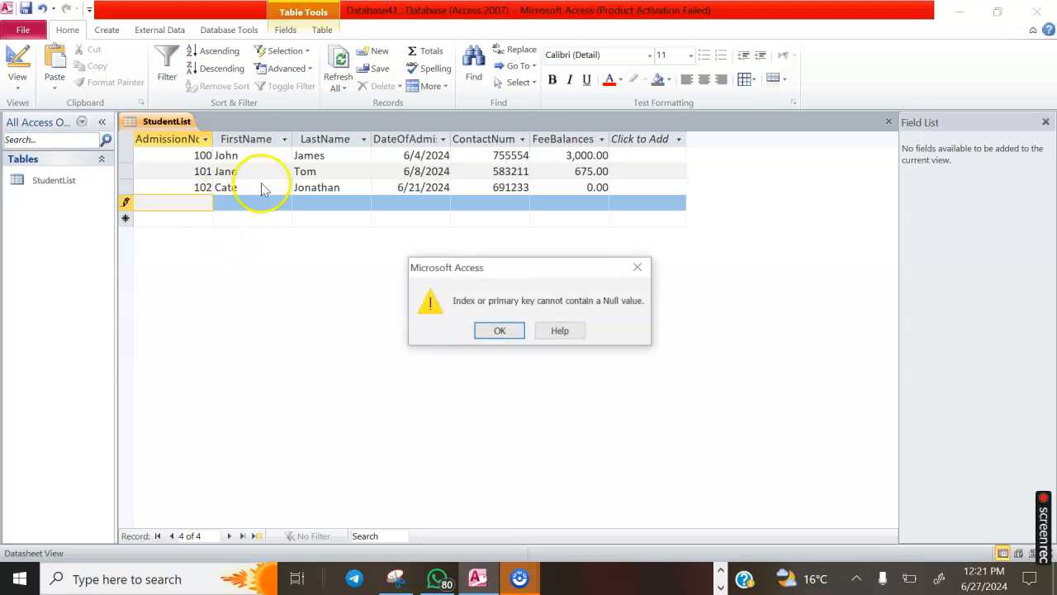
{"action": "left_click", "coordinate": [500, 332]}
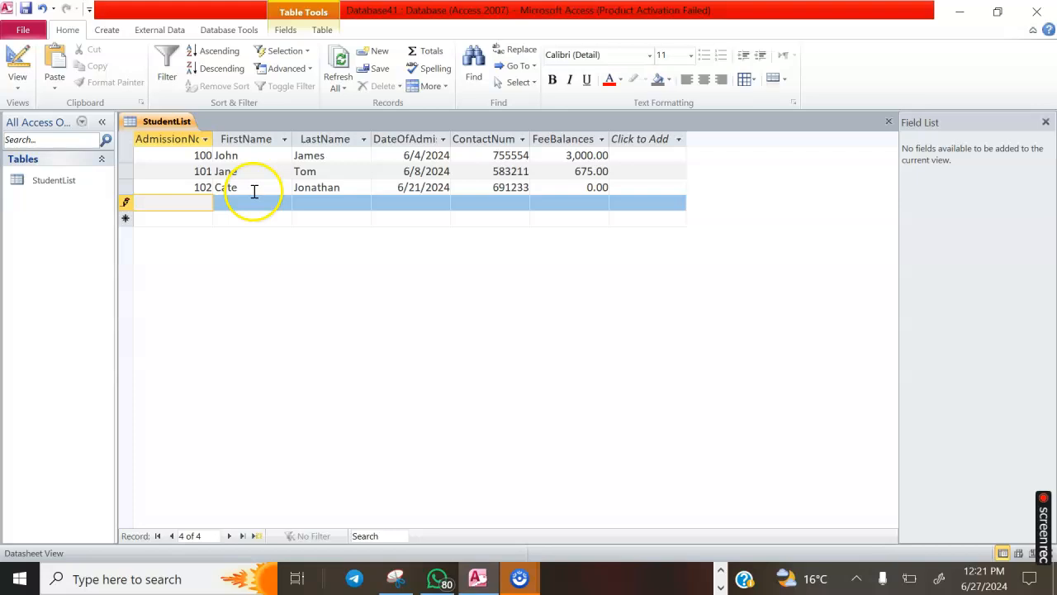
Trigger and dismiss the null primary-key error several more times with AdmissionNo still blank
{"action": "left_click", "coordinate": [255, 196]}
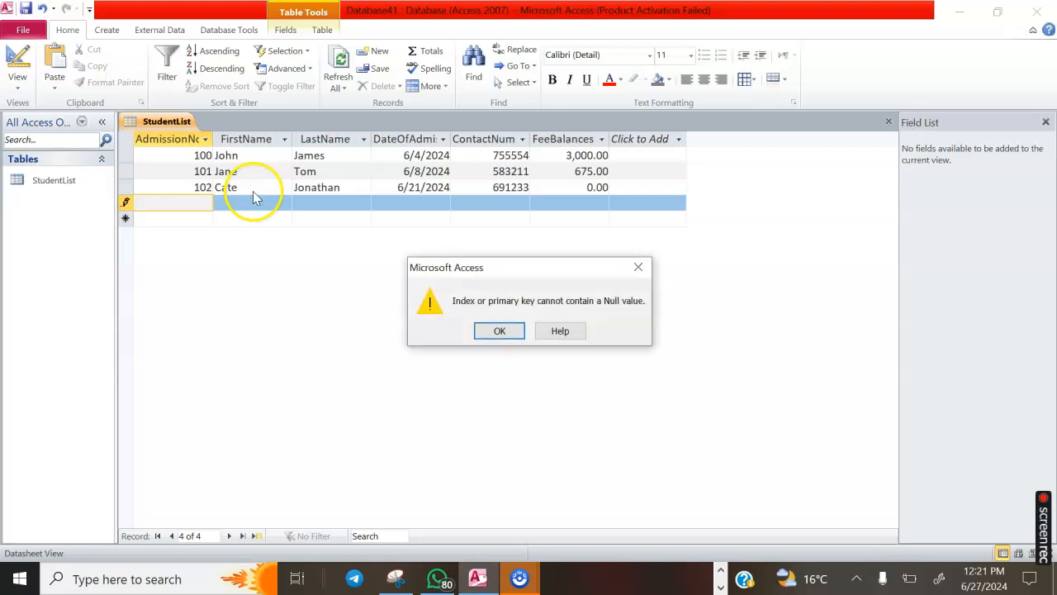
{"action": "left_click", "coordinate": [499, 331]}
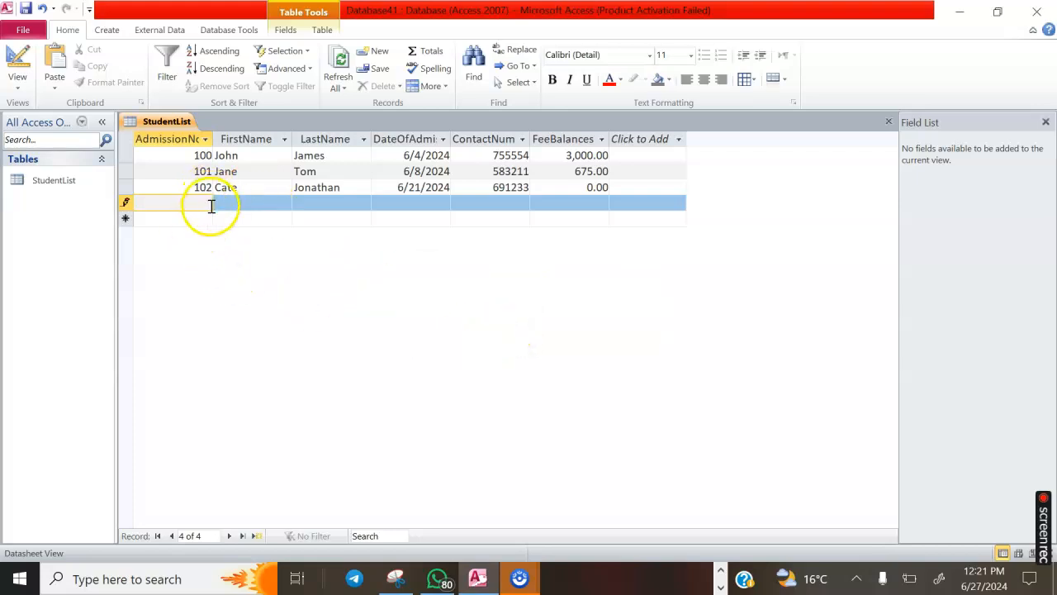
{"action": "left_click", "coordinate": [128, 202]}
{"action": "left_click", "coordinate": [493, 328]}
{"action": "left_click", "coordinate": [137, 188]}
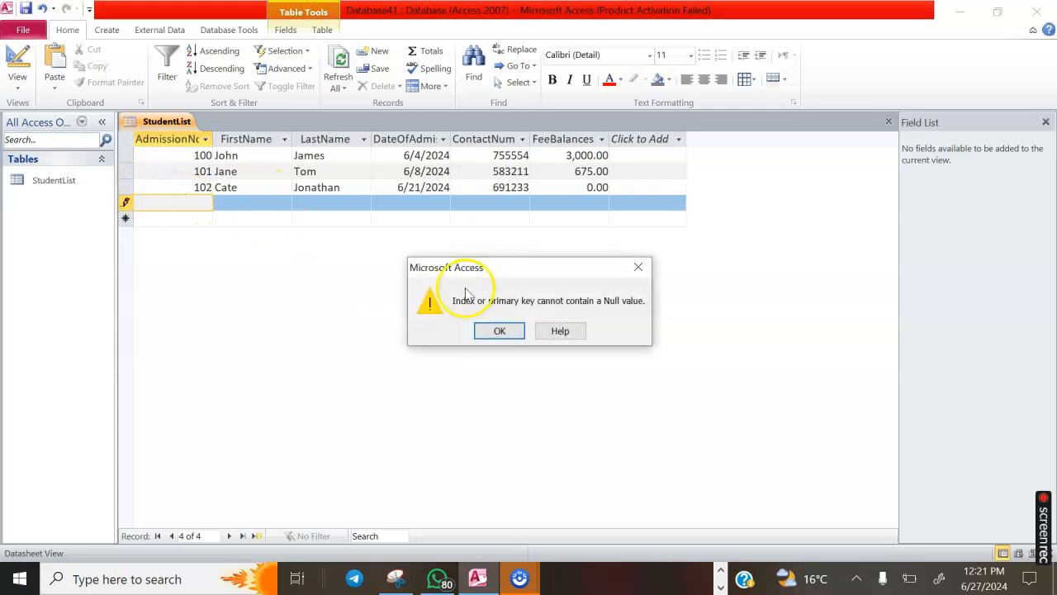
{"action": "left_click", "coordinate": [500, 331]}
Enter AdmissionNo 103, save the record, and switch StudentList to Design View
{"action": "type", "text": "103"}
{"action": "left_click", "coordinate": [221, 252]}
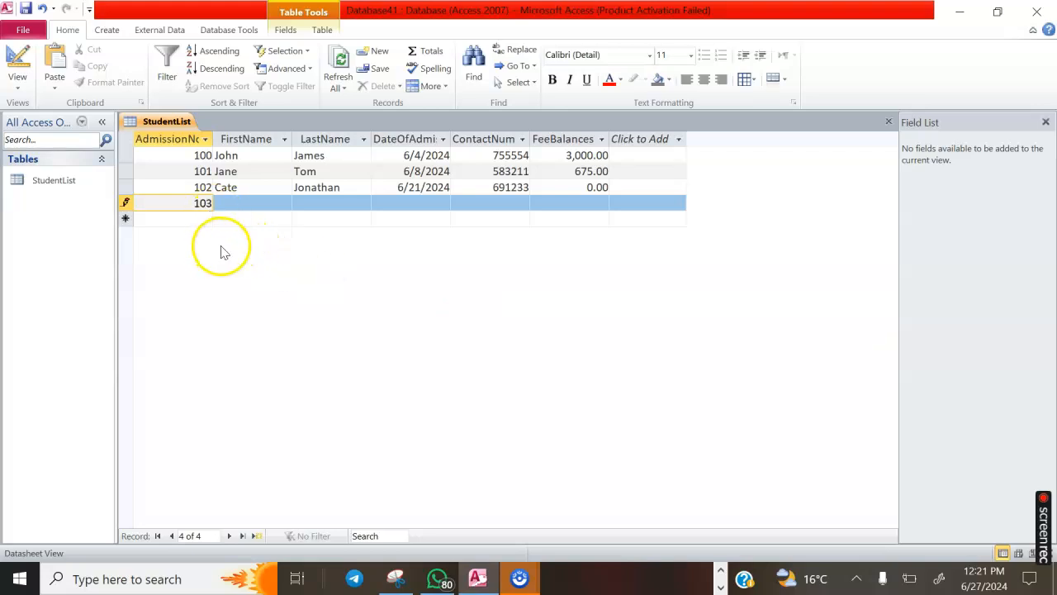
{"action": "left_click", "coordinate": [226, 220]}
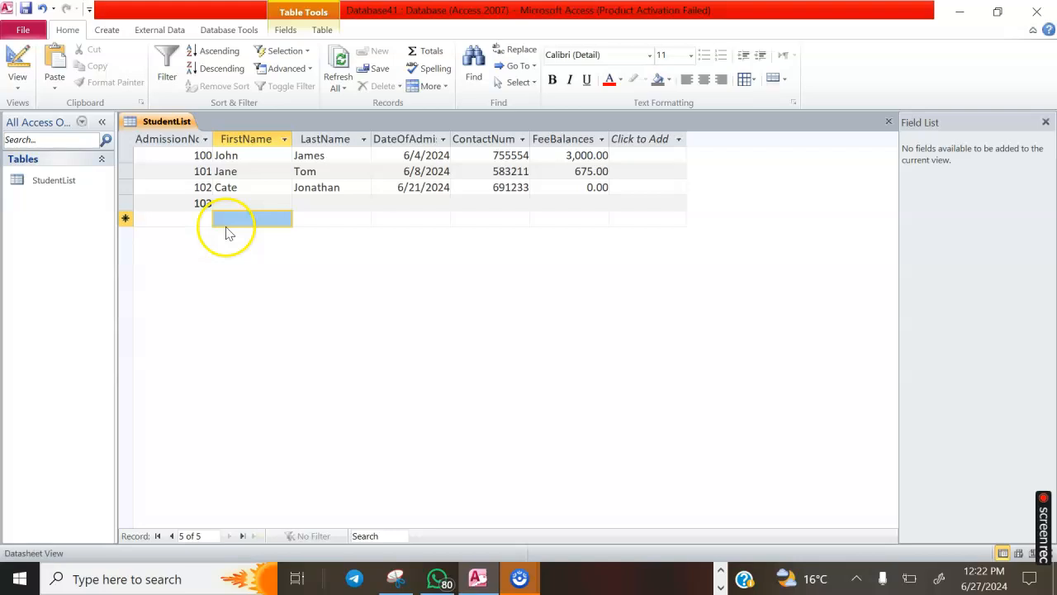
{"action": "left_click", "coordinate": [17, 76]}
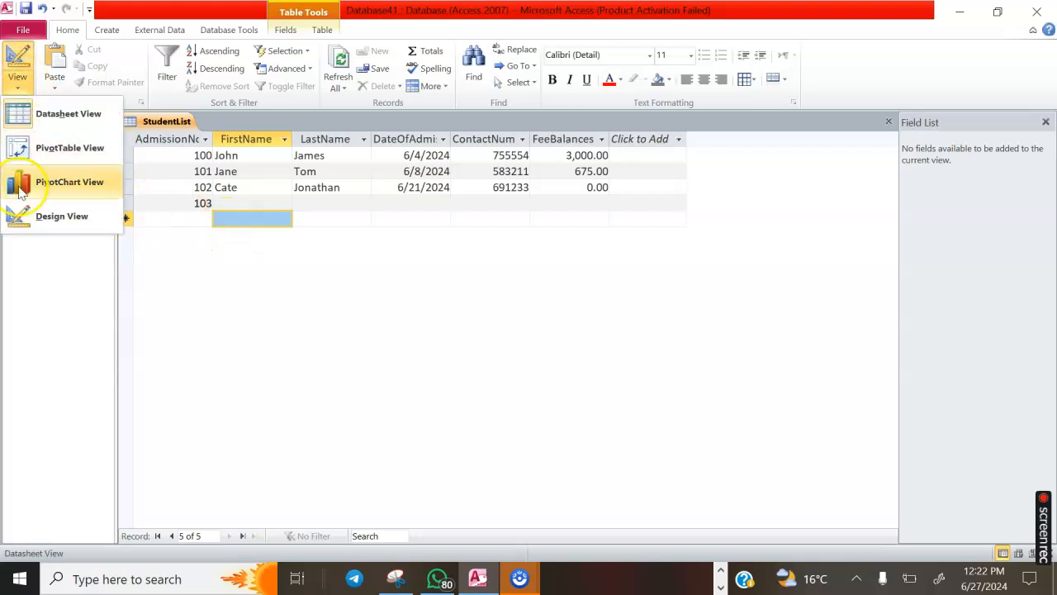
{"action": "left_click", "coordinate": [25, 216]}
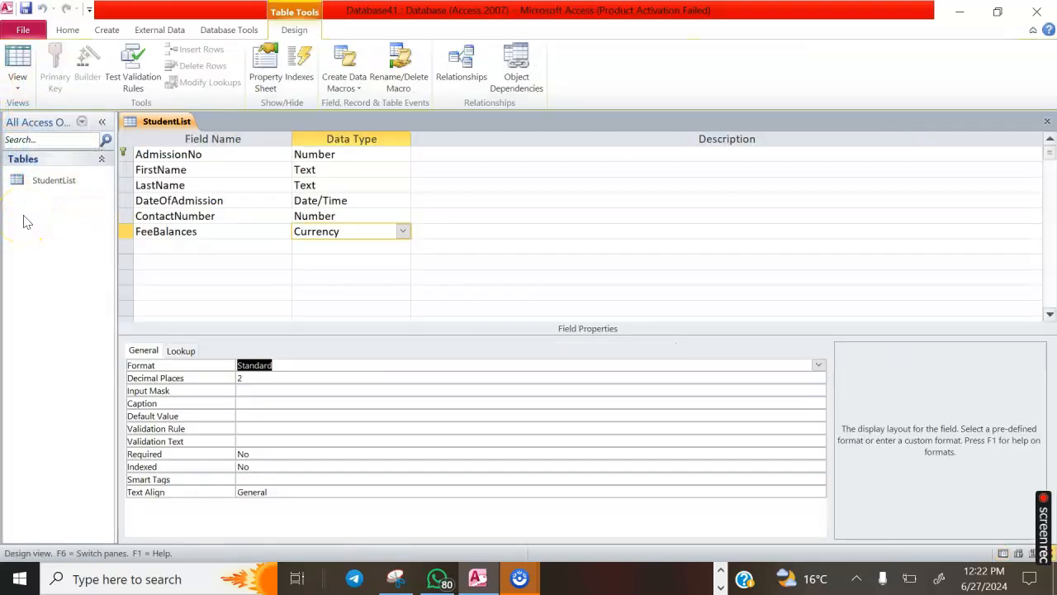